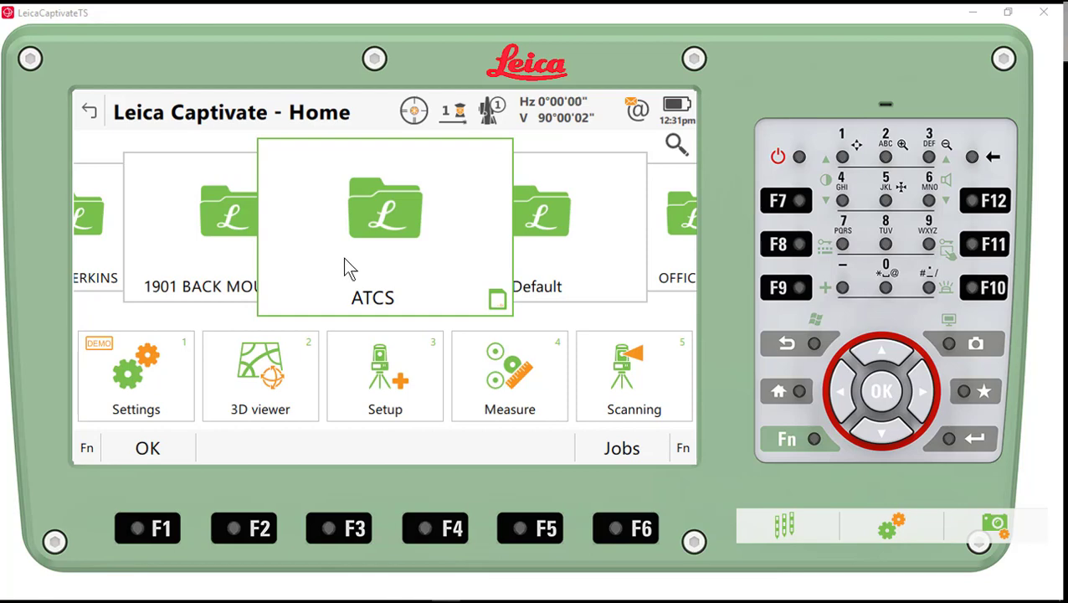
Show the ATCS job's points (100 and 2 through 6) on the Captivate map
{"action": "left_click", "coordinate": [251, 386]}
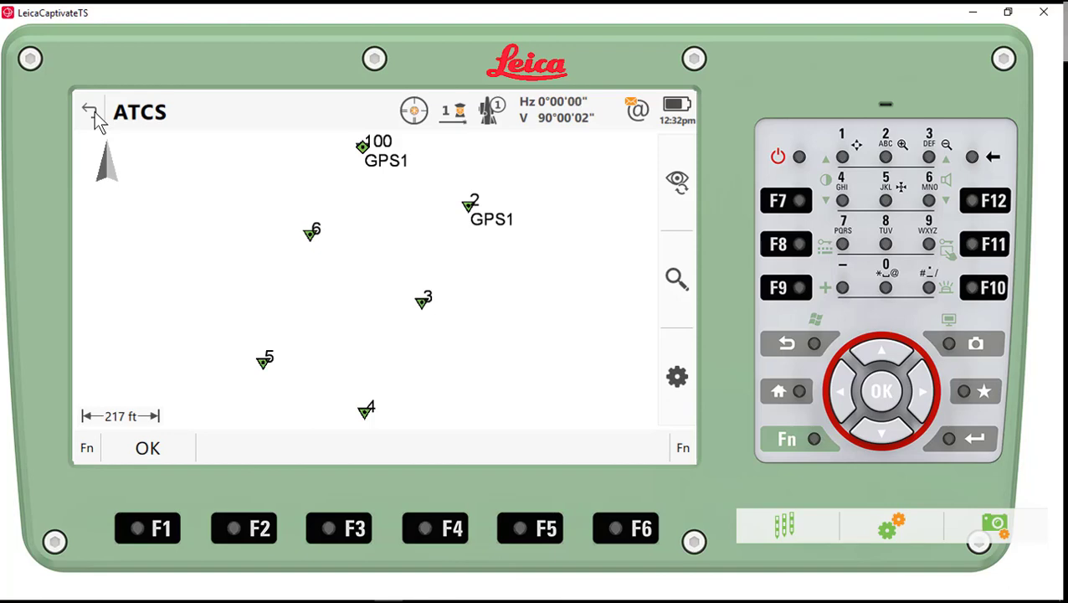
Return Home and start the Traverse app with the existing traverse ATCS1
{"action": "left_click", "coordinate": [94, 121]}
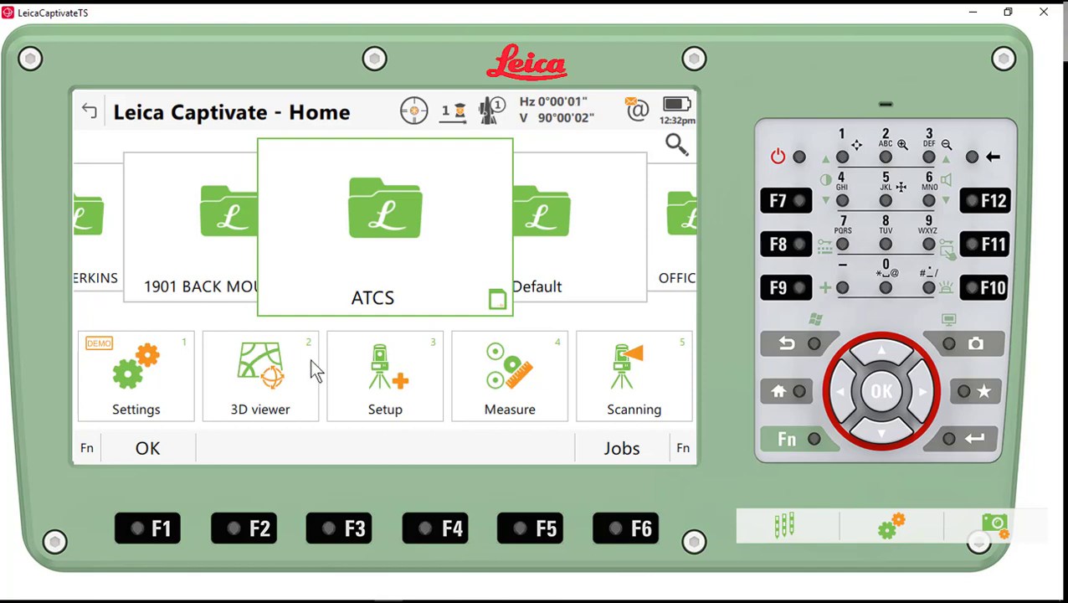
{"action": "left_click_drag", "start_coordinate": [492, 396], "coordinate": [115, 391]}
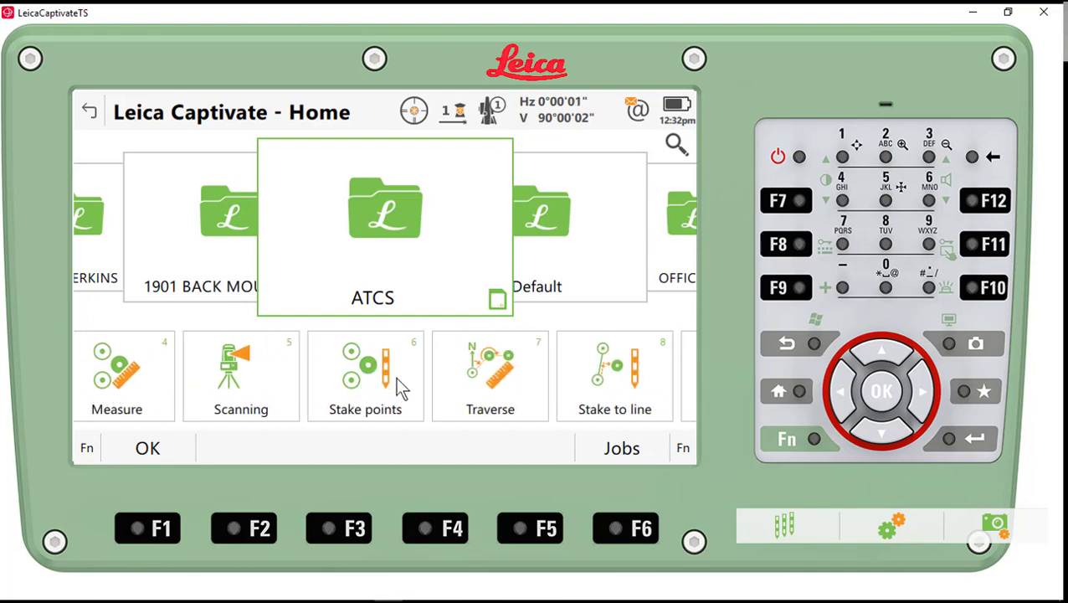
{"action": "left_click", "coordinate": [483, 383]}
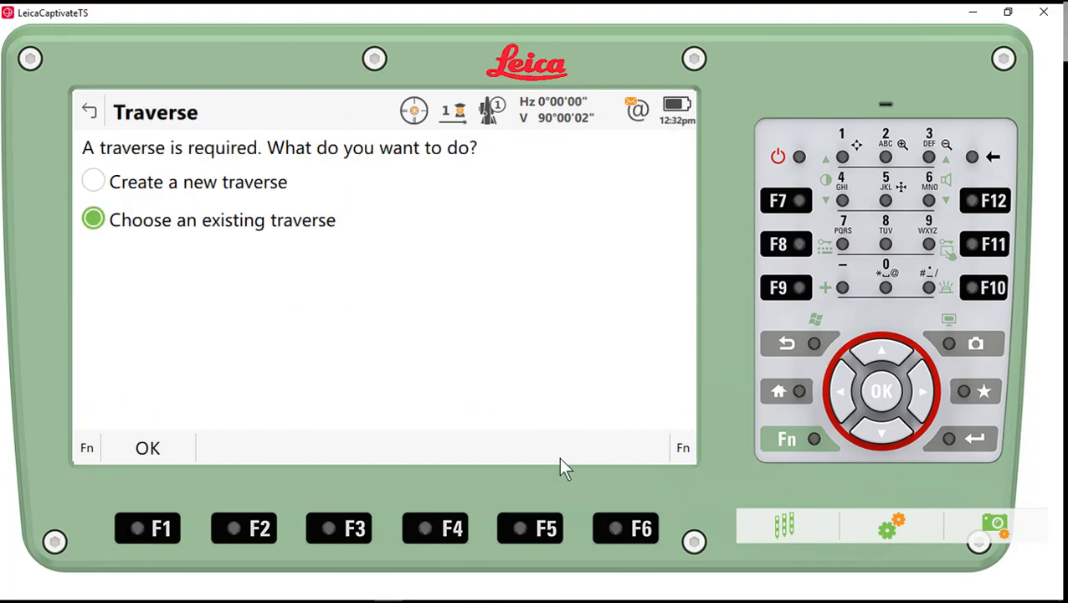
{"action": "left_click", "coordinate": [149, 453]}
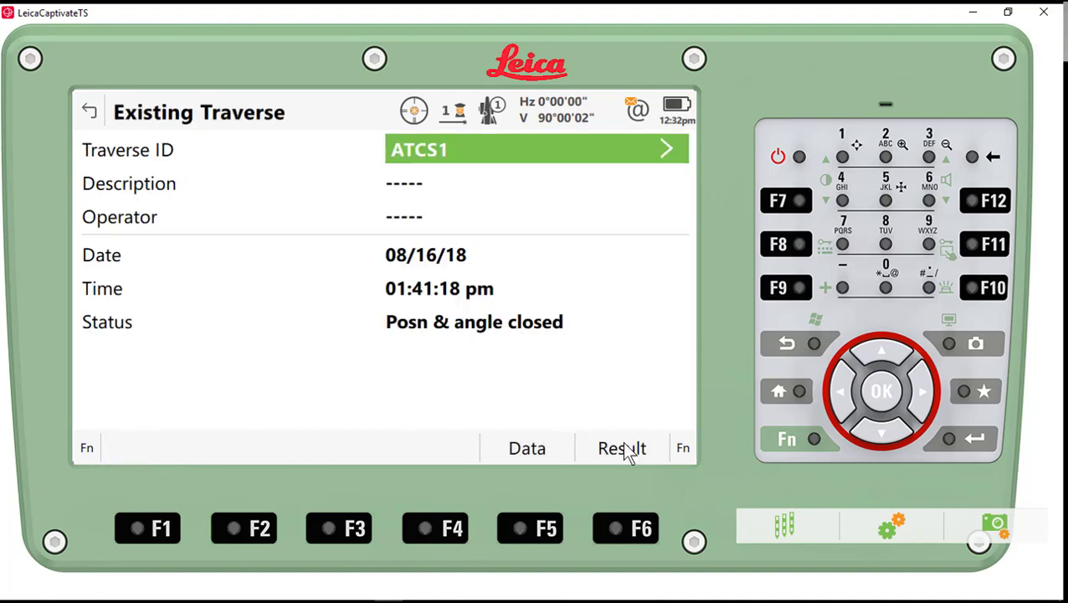
Review ATCS1's points list with backsights and sets, then go back to its details
{"action": "left_click", "coordinate": [534, 440]}
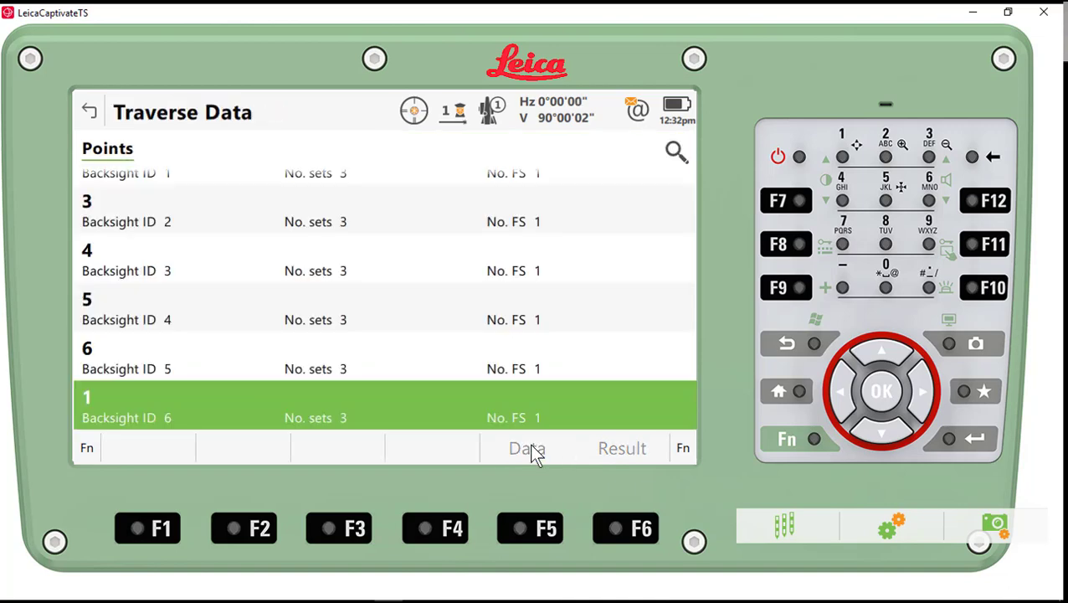
{"action": "scroll", "coordinate": [282, 280], "scroll_direction": "up", "scroll_amount": 1}
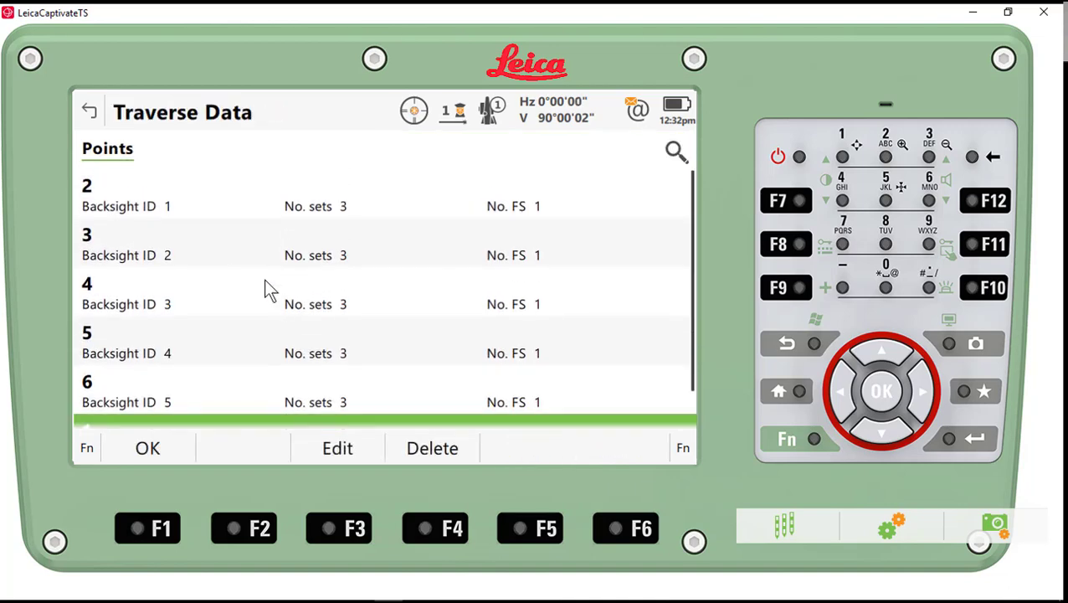
{"action": "scroll", "coordinate": [277, 297], "scroll_direction": "down", "scroll_amount": 2}
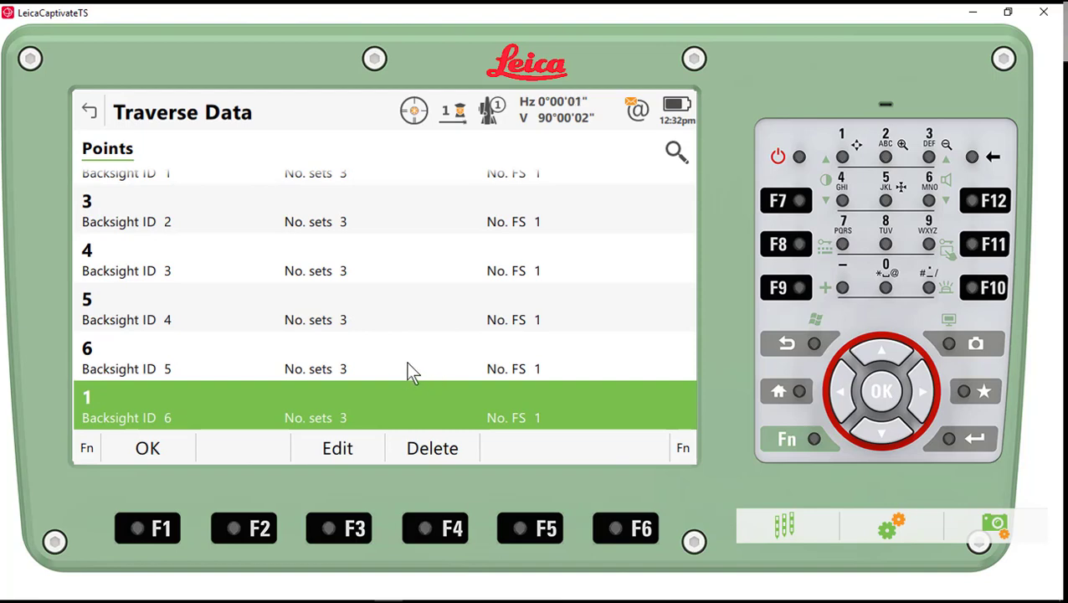
{"action": "left_click", "coordinate": [89, 112]}
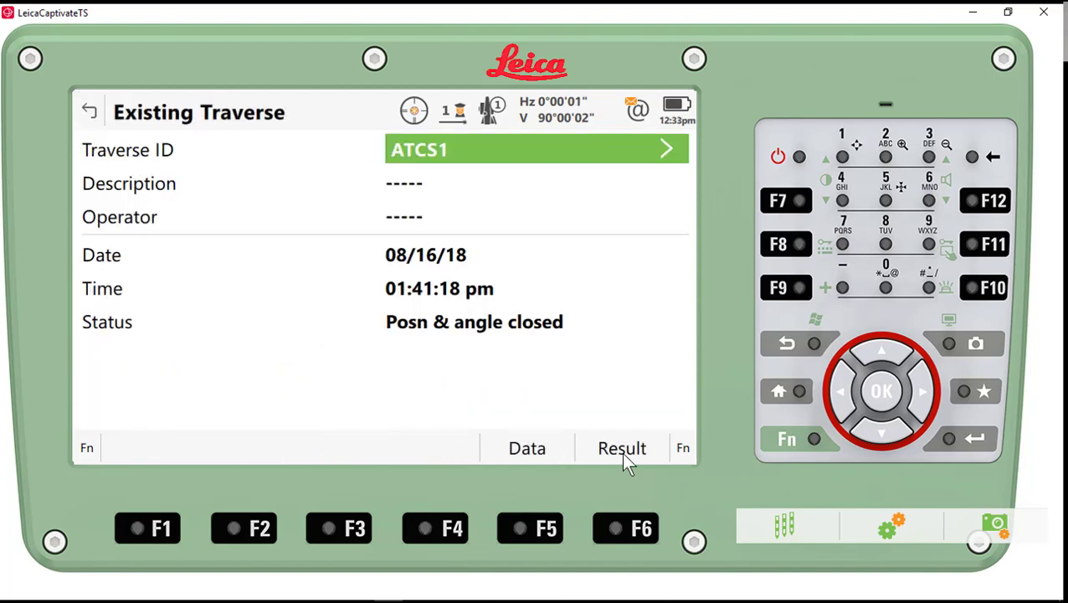
{"action": "left_click", "coordinate": [621, 452]}
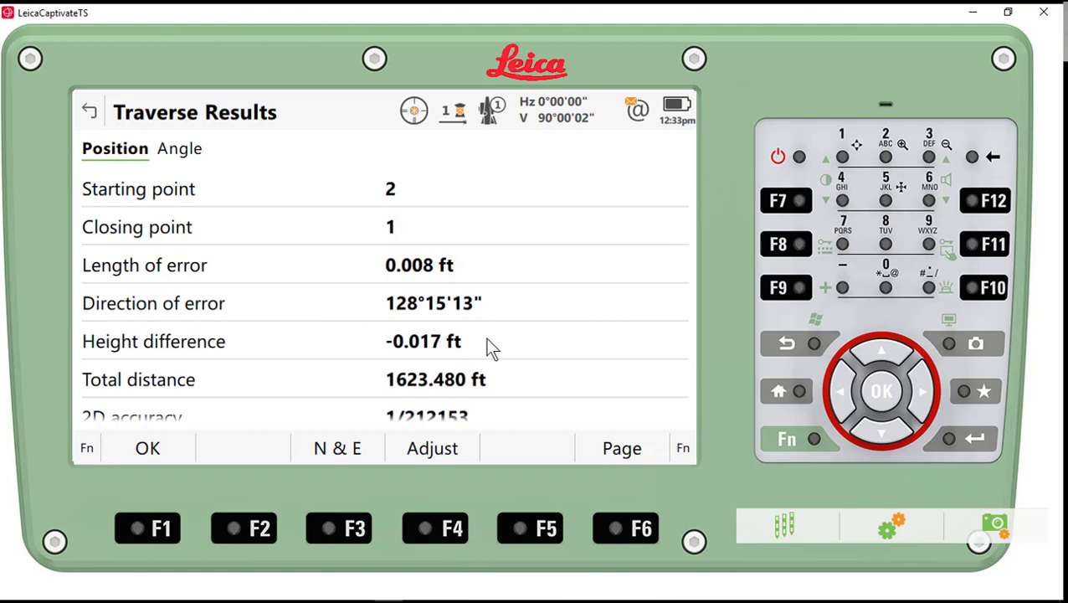
{"action": "scroll", "coordinate": [492, 348], "scroll_direction": "down", "scroll_amount": 1}
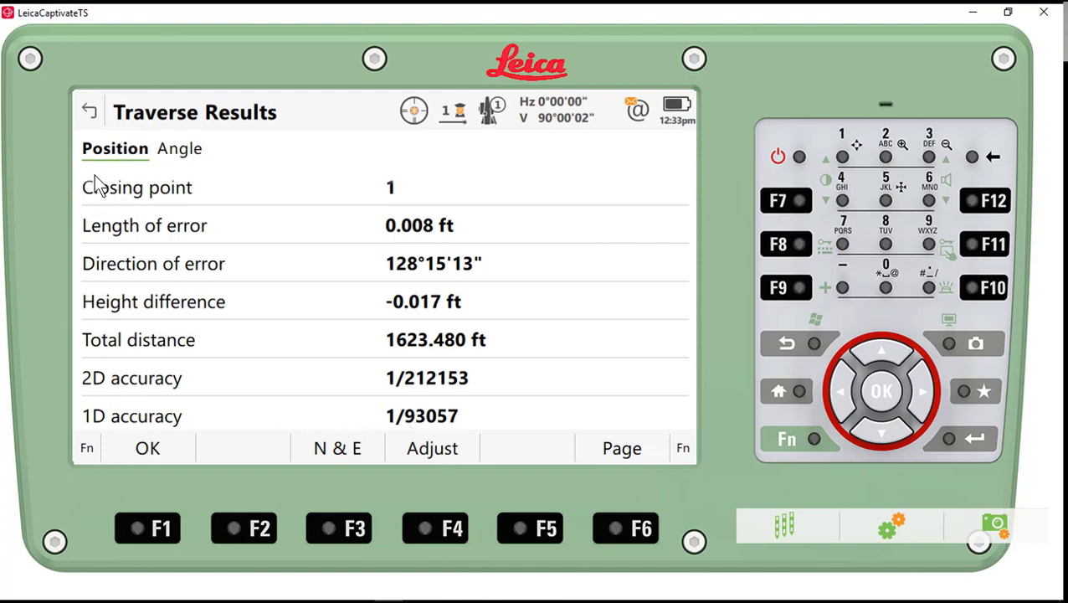
{"action": "left_click", "coordinate": [86, 112]}
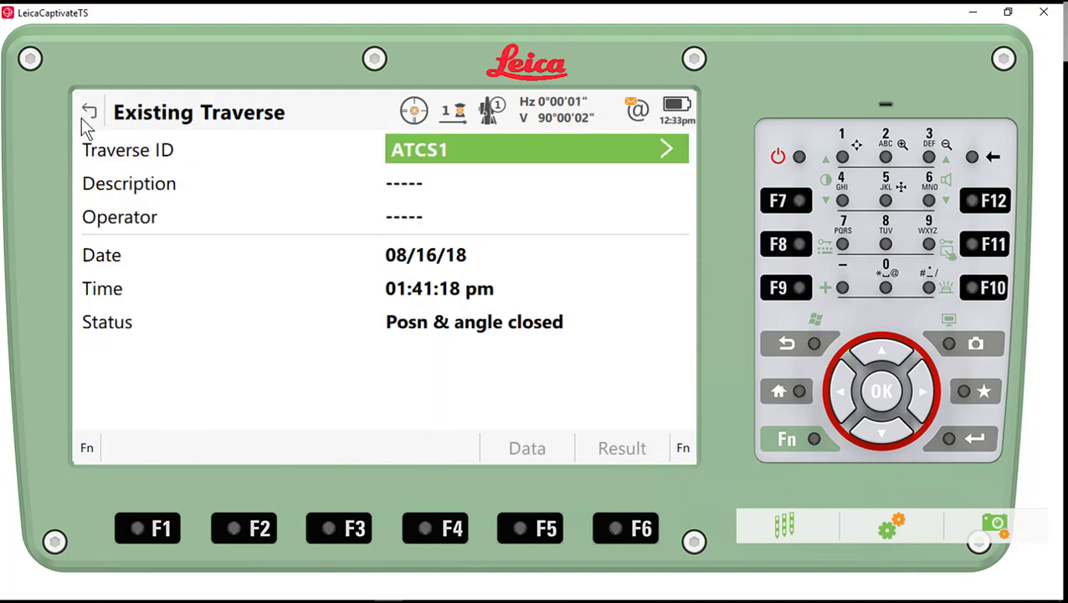
Export the ATCS job as ASCII with format file 1200_ApplLog.FRT to ATCS.txt
{"action": "left_click", "coordinate": [88, 112]}
{"action": "left_click", "coordinate": [88, 112]}
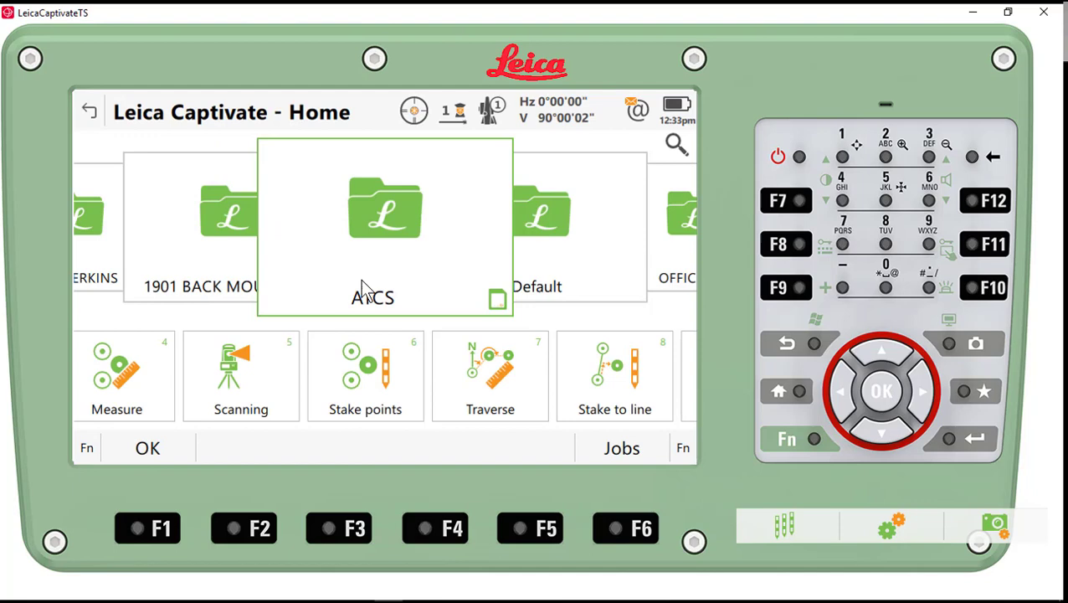
{"action": "left_click", "coordinate": [390, 237]}
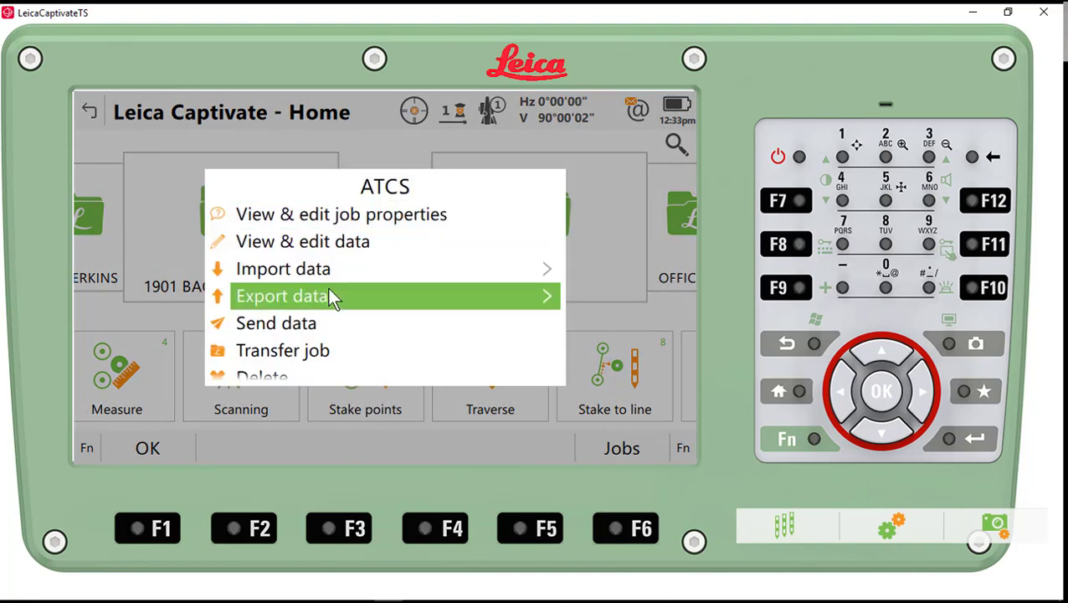
{"action": "left_click", "coordinate": [333, 298]}
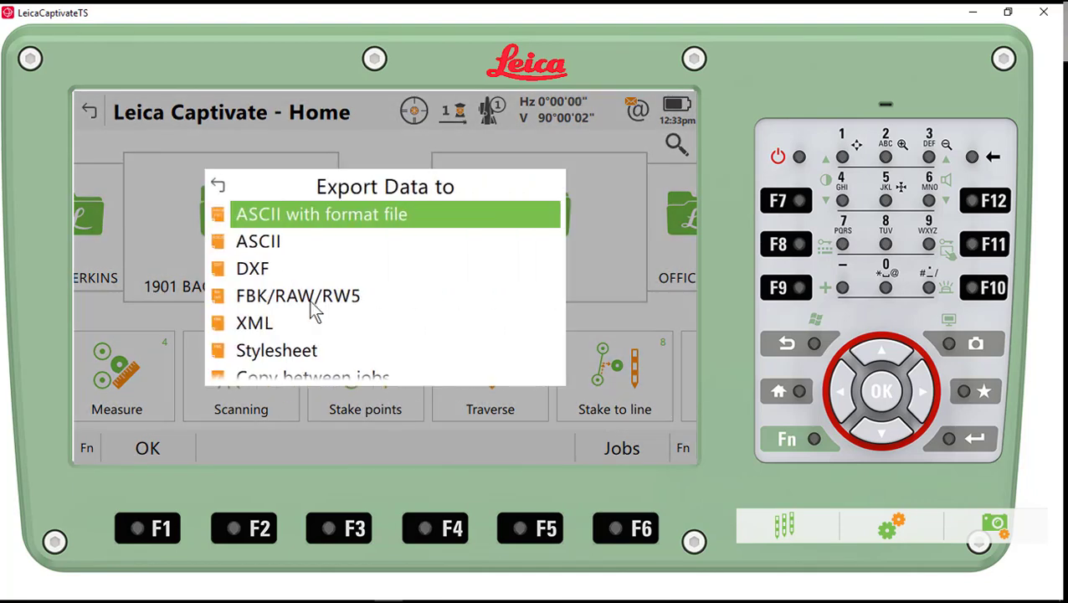
{"action": "left_click", "coordinate": [289, 214]}
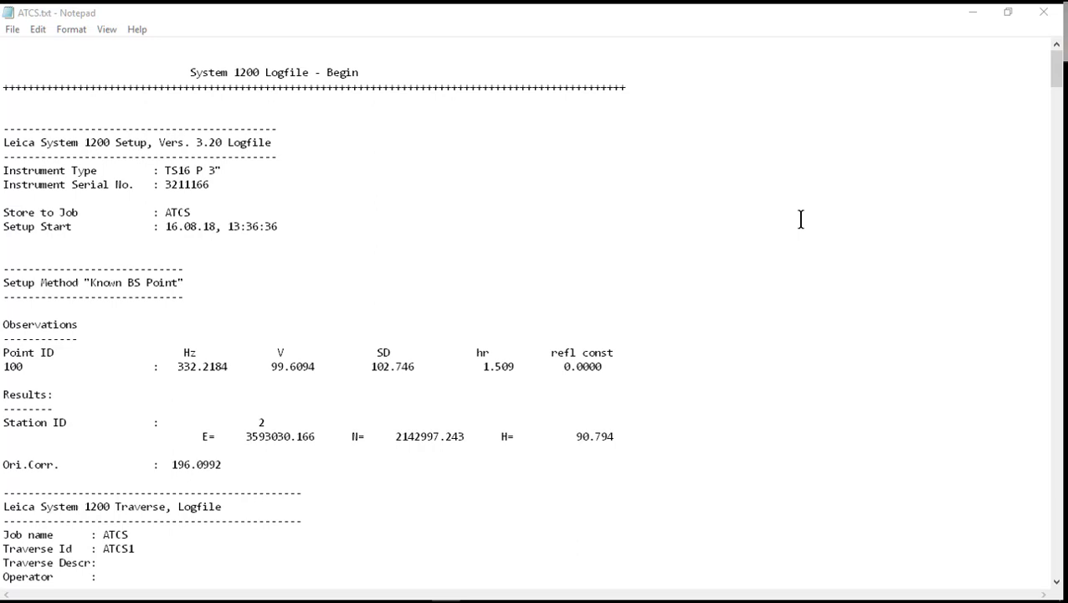
Scroll through ATCS.txt's station setup, observation and set summary blocks for stations 2 to 5
{"action": "scroll", "coordinate": [786, 220], "scroll_direction": "down", "scroll_amount": 2}
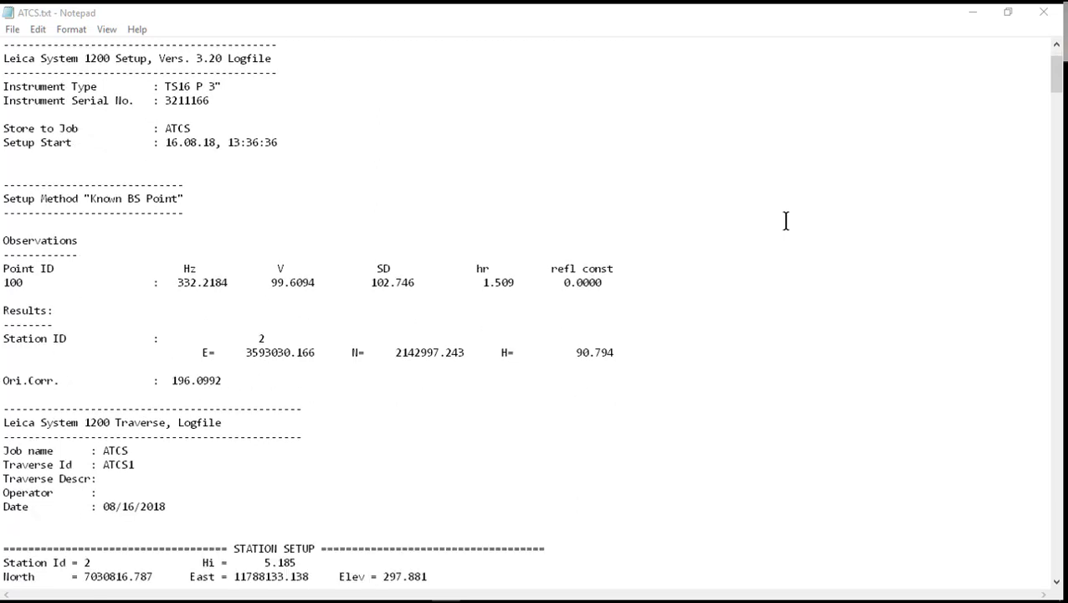
{"action": "scroll", "coordinate": [786, 220], "scroll_direction": "down", "scroll_amount": 1}
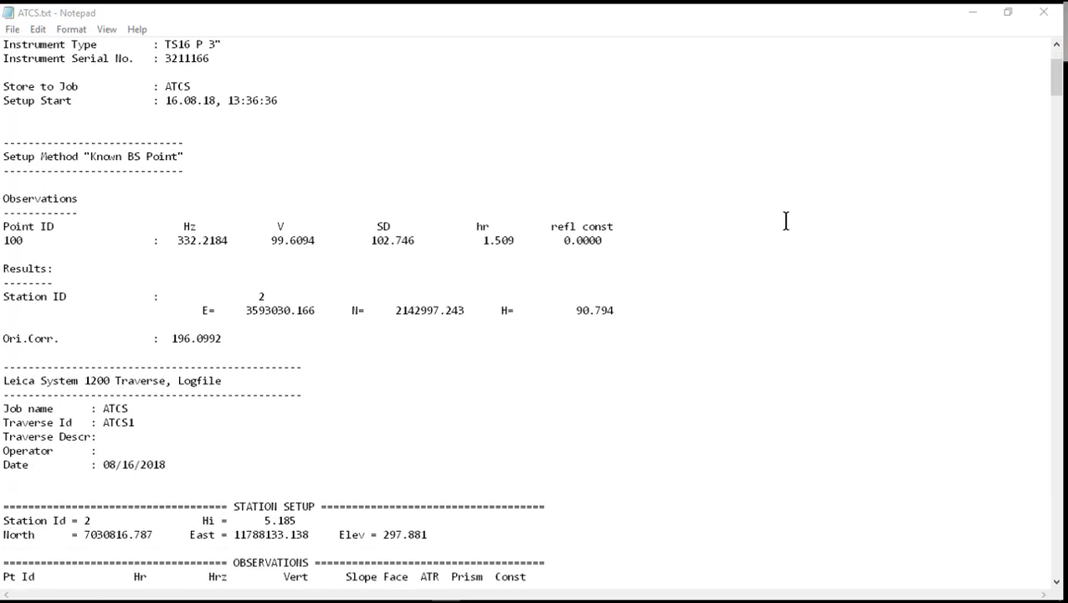
{"action": "scroll", "coordinate": [786, 220], "scroll_direction": "down", "scroll_amount": 1}
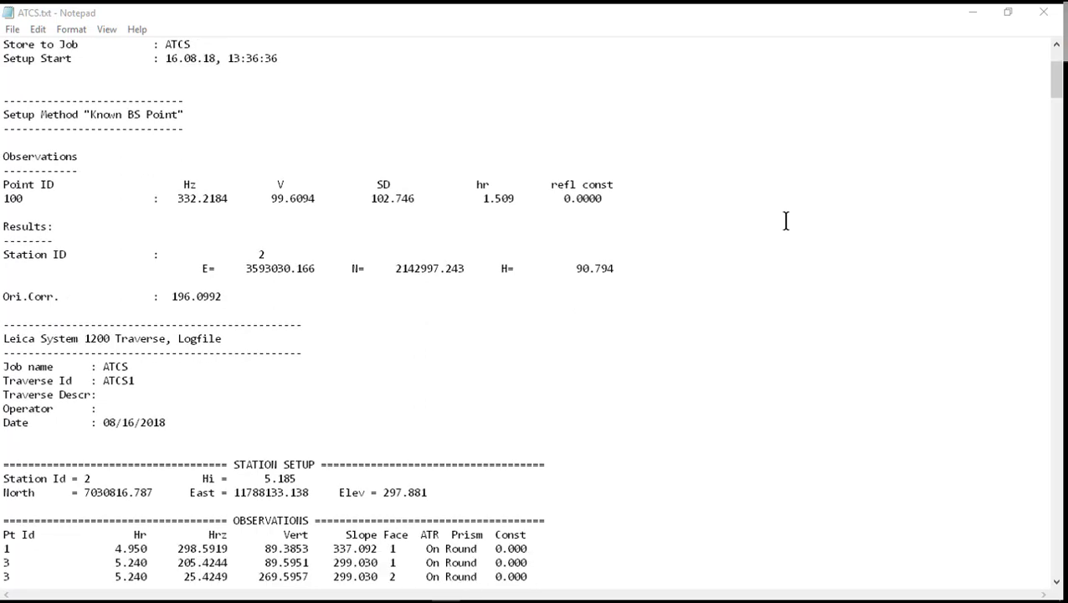
{"action": "scroll", "coordinate": [786, 220], "scroll_direction": "down", "scroll_amount": 2}
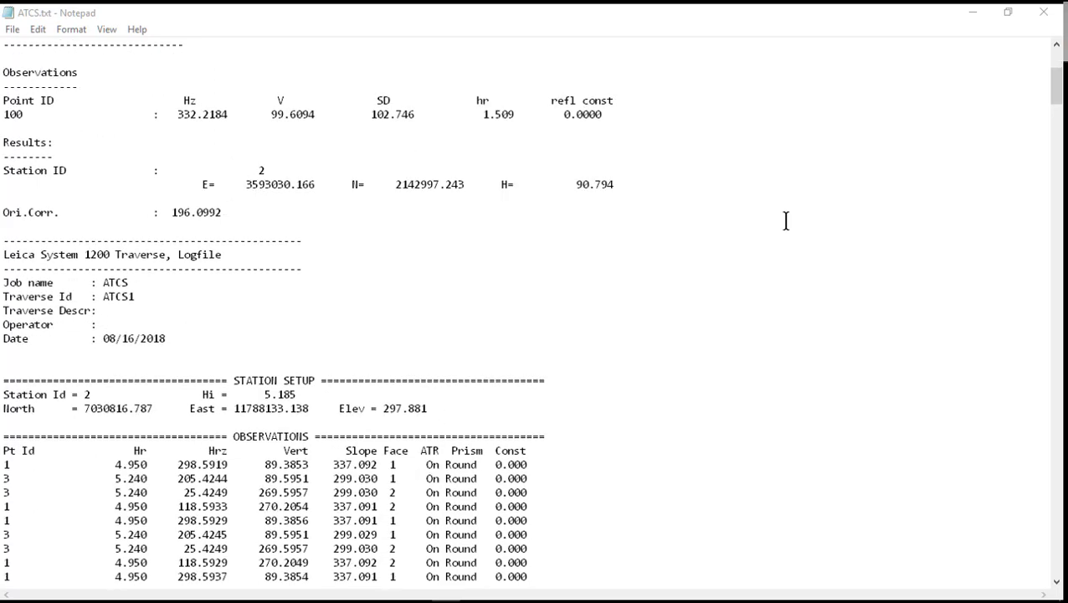
{"action": "scroll", "coordinate": [786, 221], "scroll_direction": "down", "scroll_amount": 1}
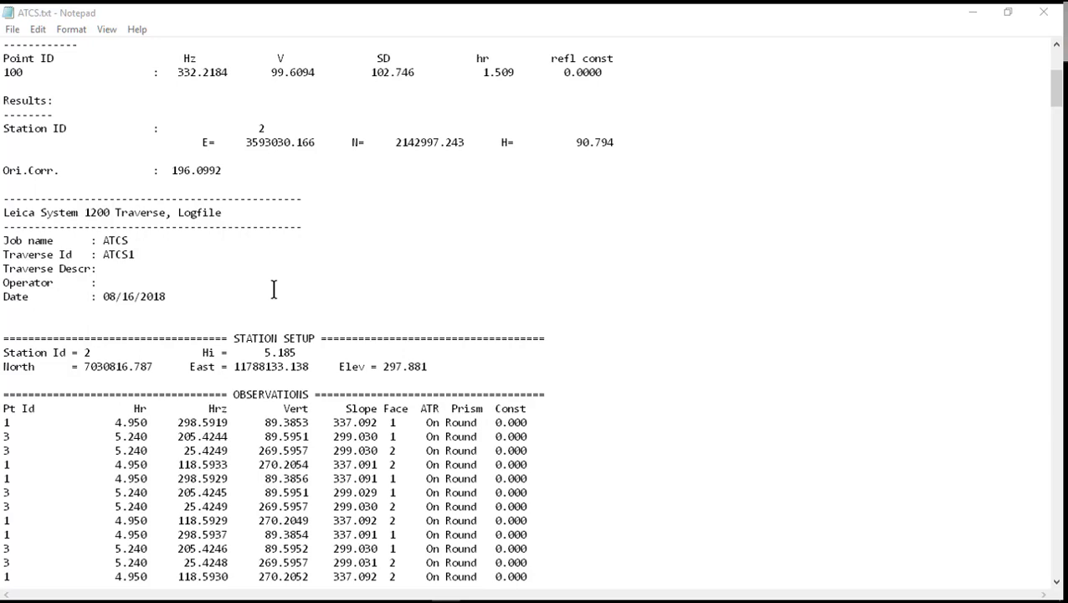
{"action": "scroll", "coordinate": [130, 289], "scroll_direction": "down", "scroll_amount": 1}
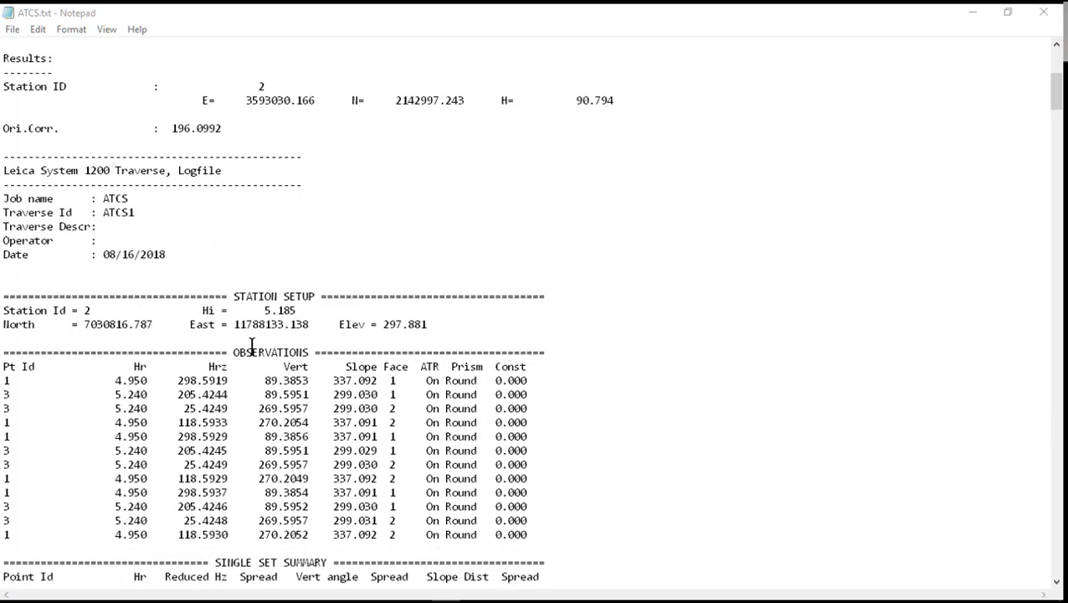
{"action": "scroll", "coordinate": [530, 327], "scroll_direction": "down", "scroll_amount": 3}
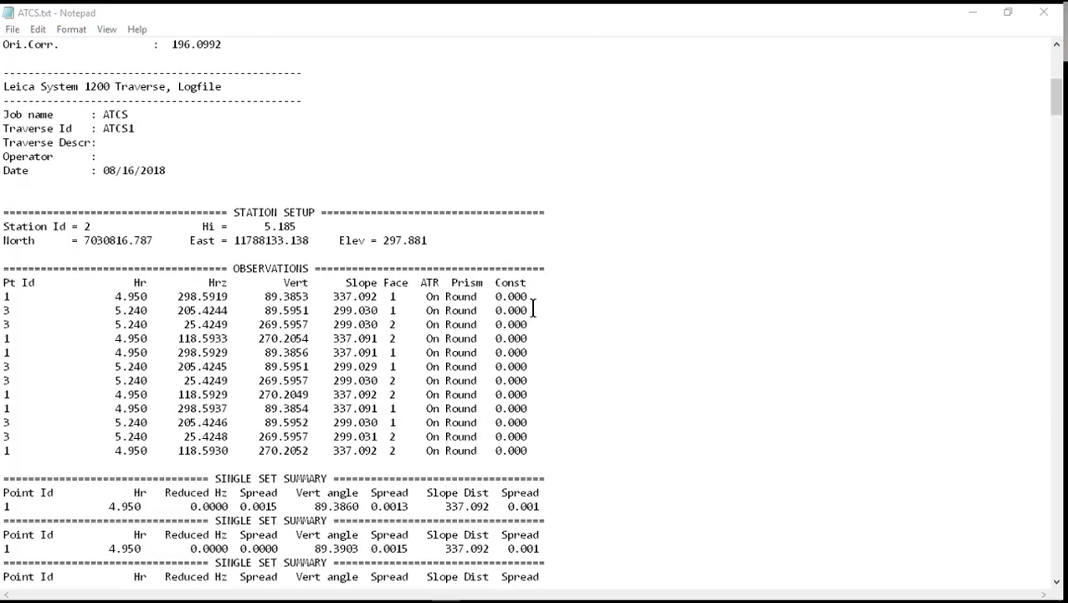
{"action": "scroll", "coordinate": [563, 360], "scroll_direction": "down", "scroll_amount": 3}
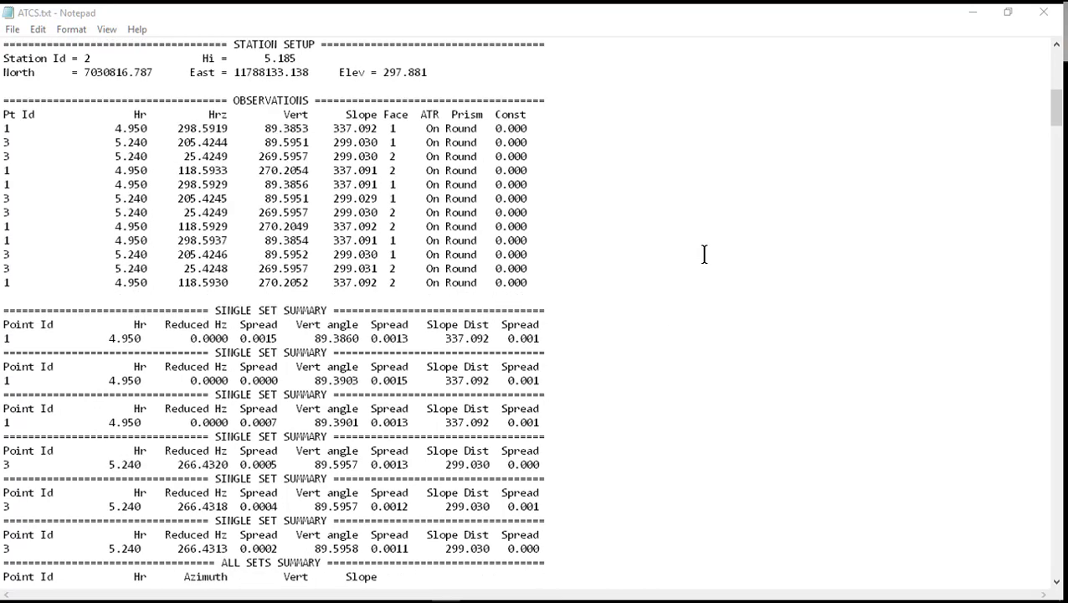
{"action": "scroll", "coordinate": [719, 262], "scroll_direction": "down", "scroll_amount": 3}
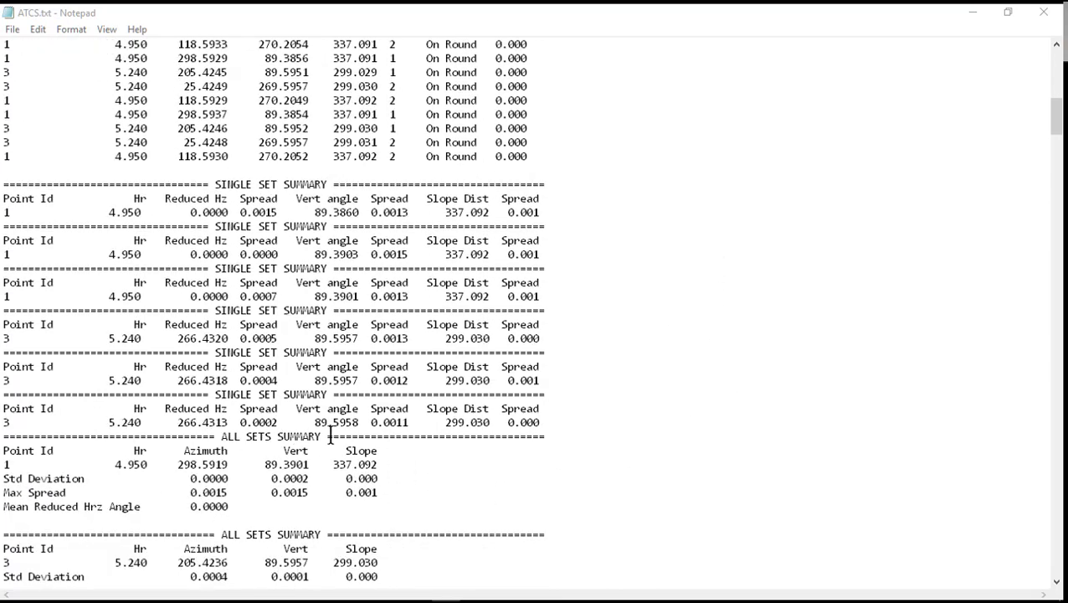
{"action": "scroll", "coordinate": [544, 444], "scroll_direction": "down", "scroll_amount": 1}
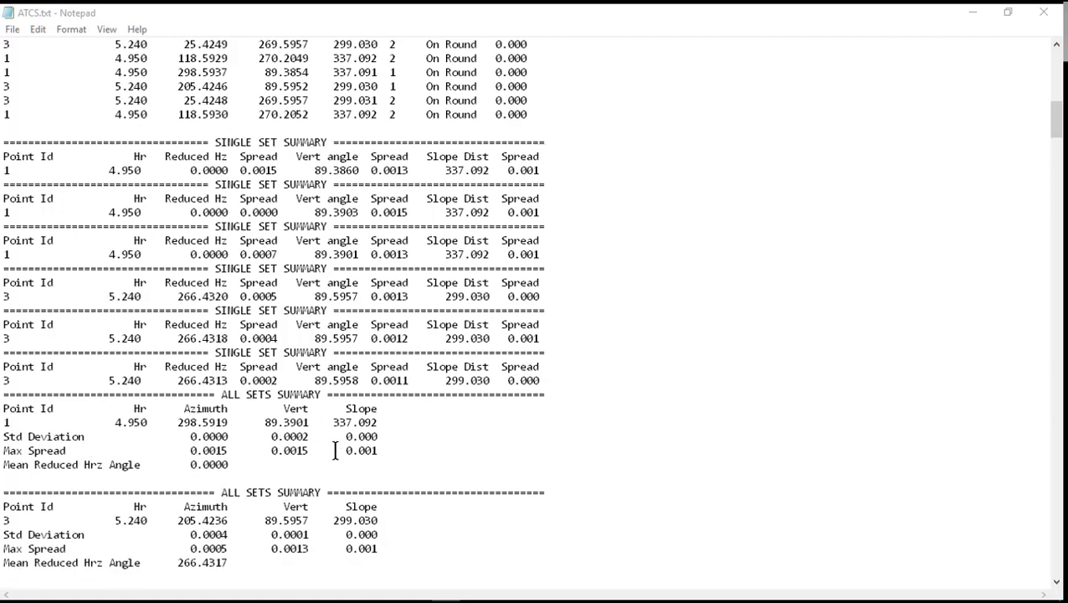
{"action": "scroll", "coordinate": [134, 536], "scroll_direction": "down", "scroll_amount": 1}
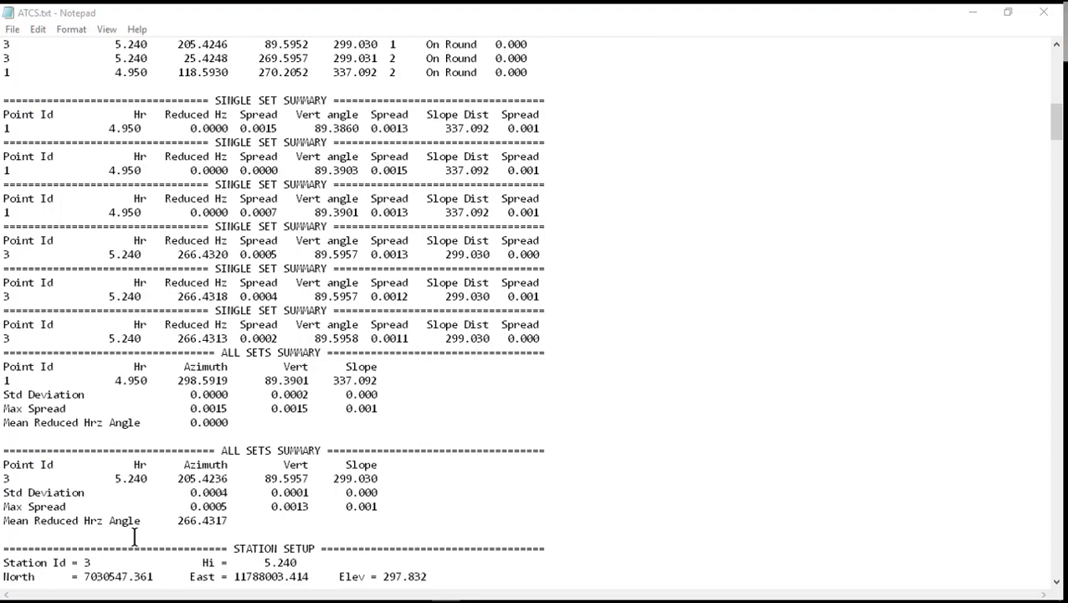
{"action": "scroll", "coordinate": [134, 536], "scroll_direction": "down", "scroll_amount": 1}
{"action": "scroll", "coordinate": [345, 381], "scroll_direction": "down", "scroll_amount": 7}
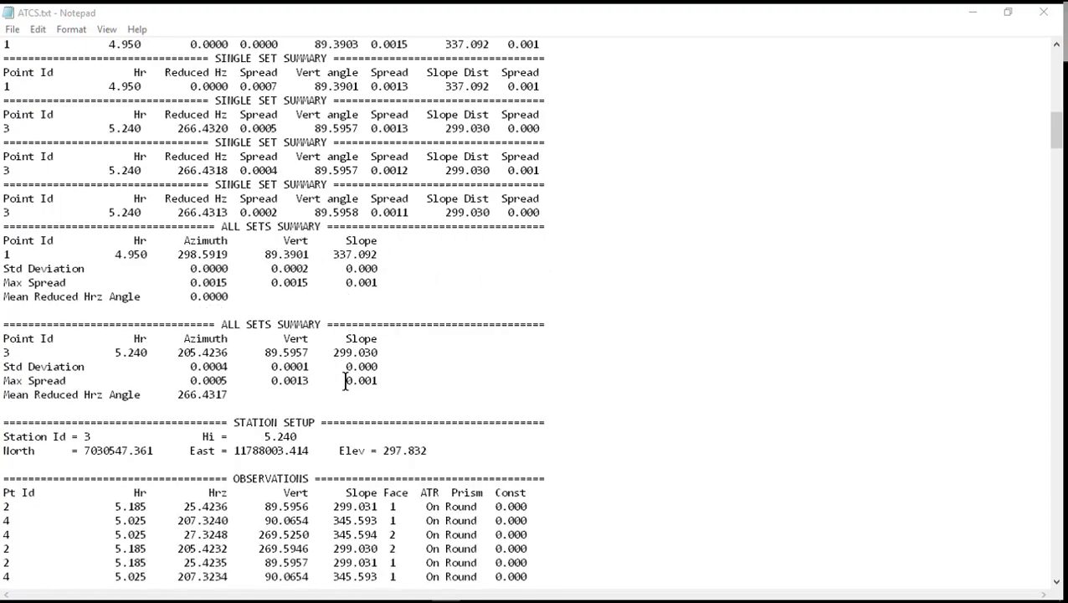
{"action": "scroll", "coordinate": [344, 381], "scroll_direction": "down", "scroll_amount": 17}
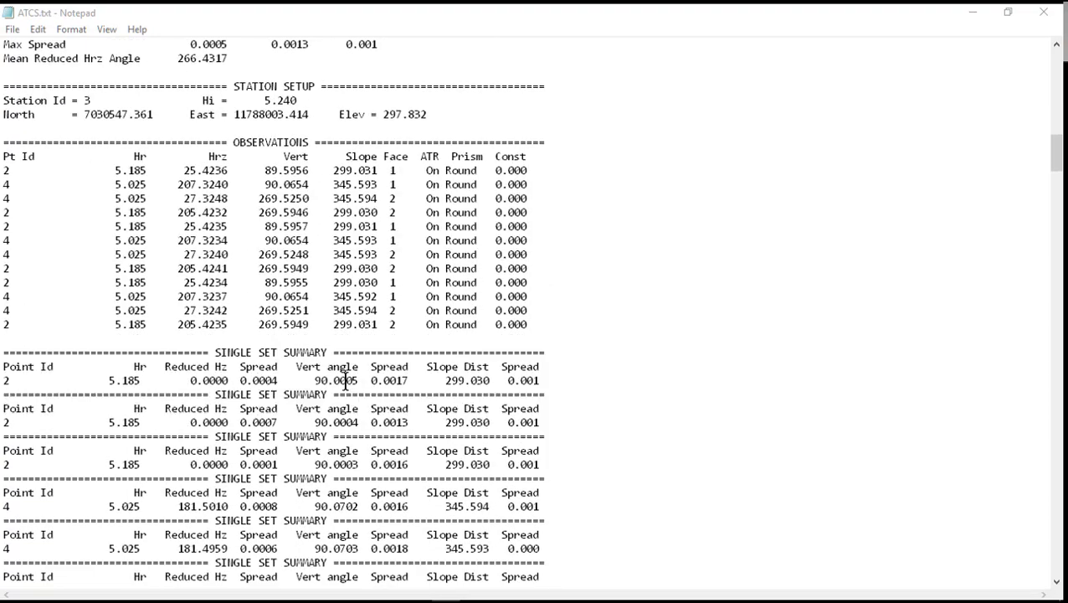
{"action": "scroll", "coordinate": [344, 381], "scroll_direction": "down", "scroll_amount": 13}
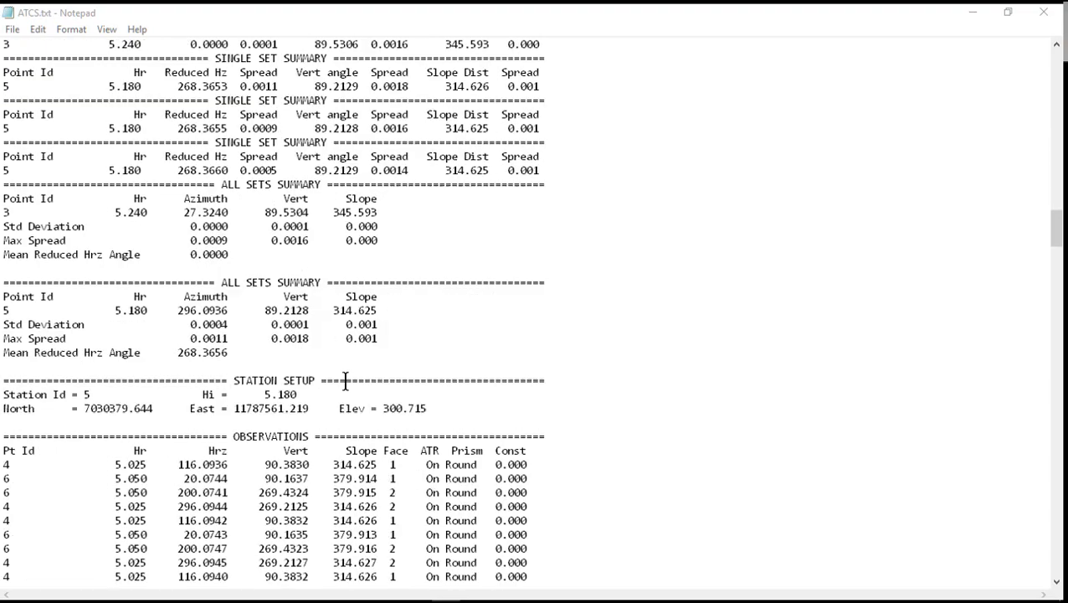
Check the Traverse Closure section (0.008 error, 1/212153 2D accuracy), then switch to Leica Infinity
{"action": "left_click_drag", "start_coordinate": [1058, 251], "coordinate": [1058, 403]}
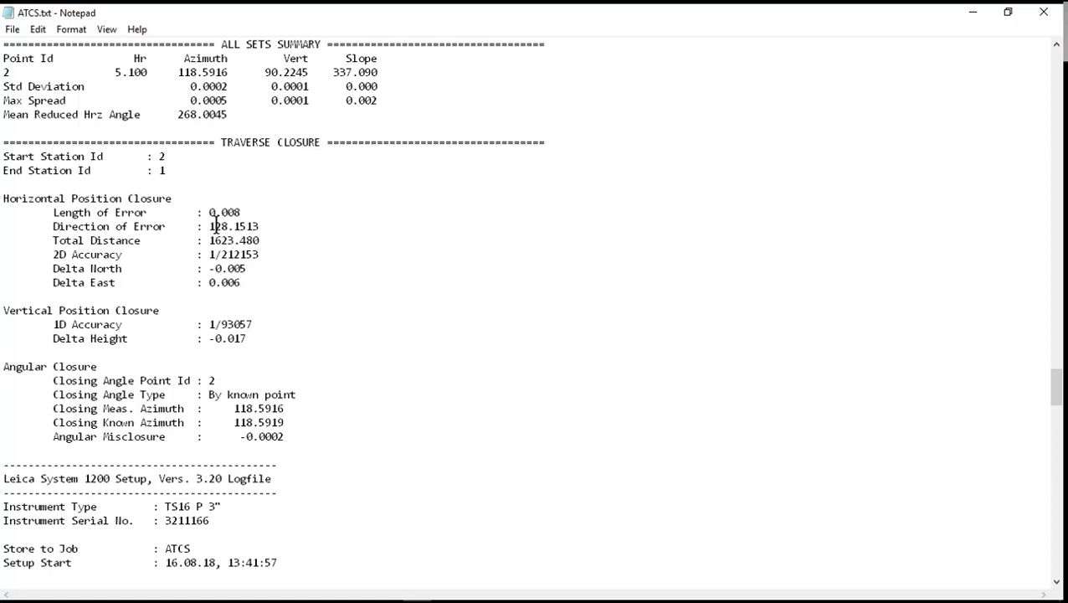
{"action": "scroll", "coordinate": [324, 276], "scroll_direction": "down", "scroll_amount": 1}
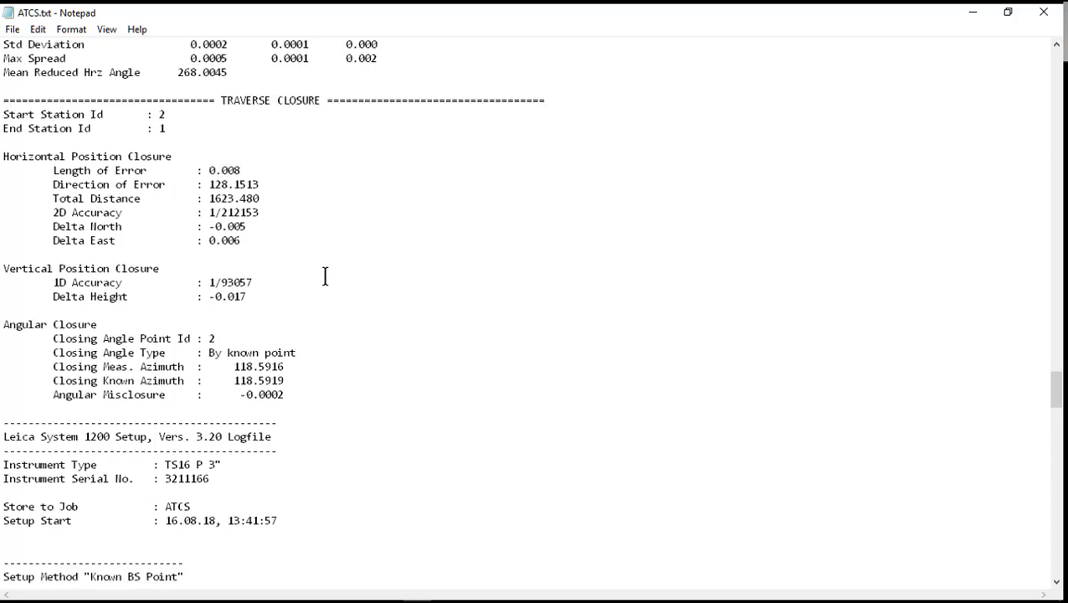
{"action": "scroll", "coordinate": [352, 268], "scroll_direction": "up", "scroll_amount": 1}
{"action": "scroll", "coordinate": [372, 300], "scroll_direction": "down", "scroll_amount": 1}
{"action": "scroll", "coordinate": [331, 382], "scroll_direction": "down", "scroll_amount": 1}
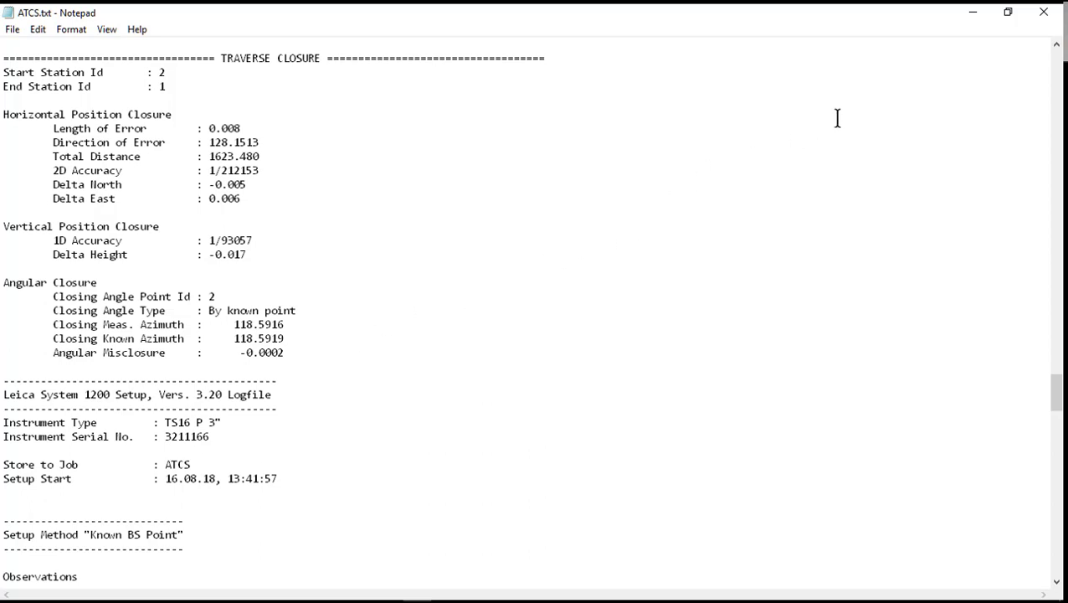
{"action": "key", "text": "alt+Tab"}
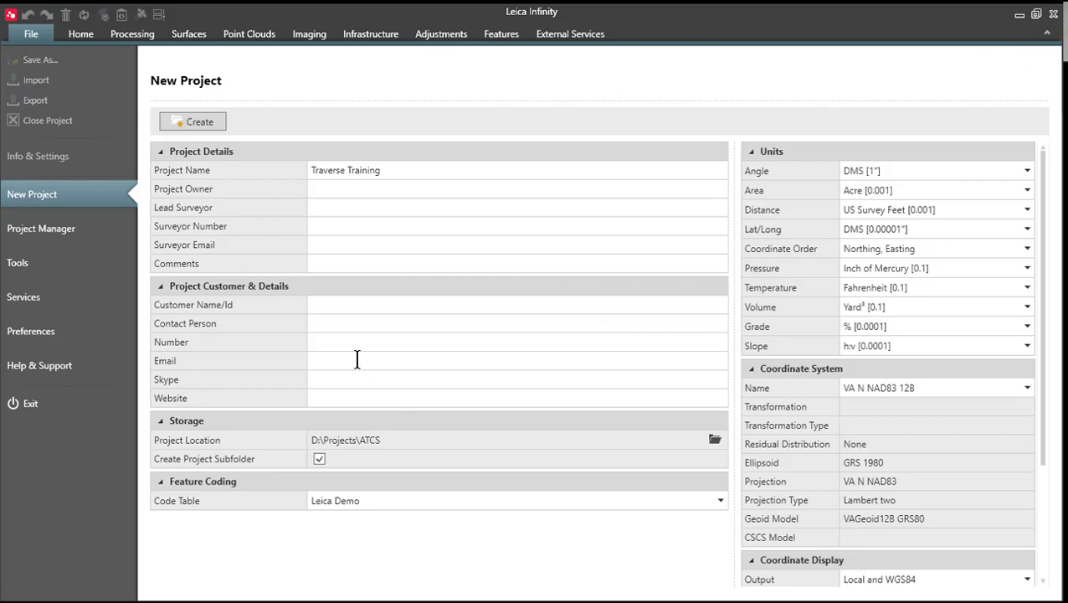
Create project 'Traverse Training' in D:\Projects\ATCS using coordinate system VA N NAD83 12B
{"action": "left_click", "coordinate": [201, 124]}
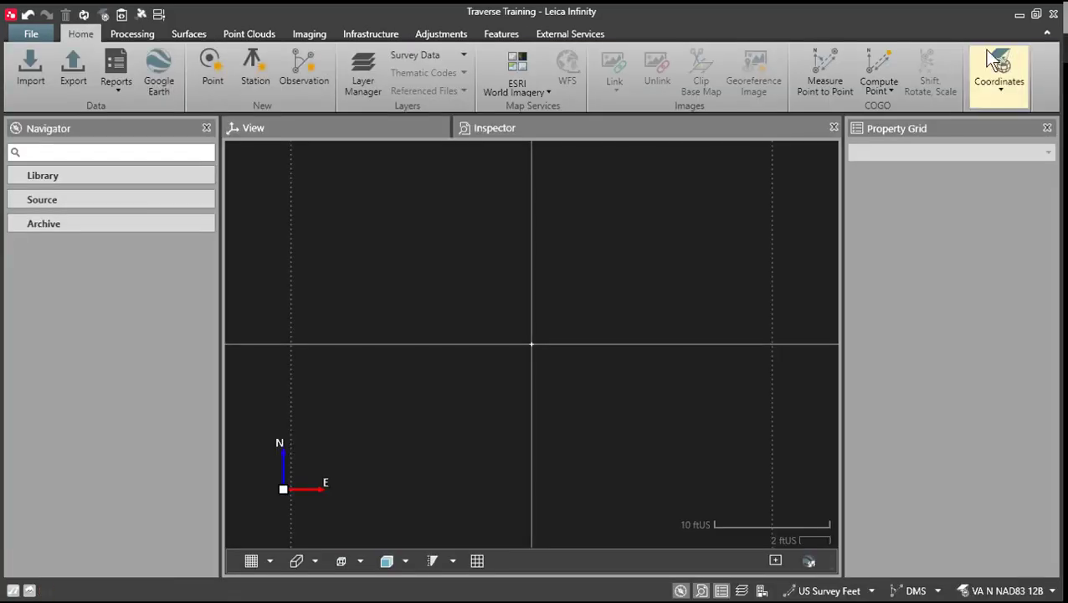
Browse to E:\DBX\ATCS_2011_0816_130736 and import the ATCS job, adding its points and traverses
{"action": "left_click", "coordinate": [49, 96]}
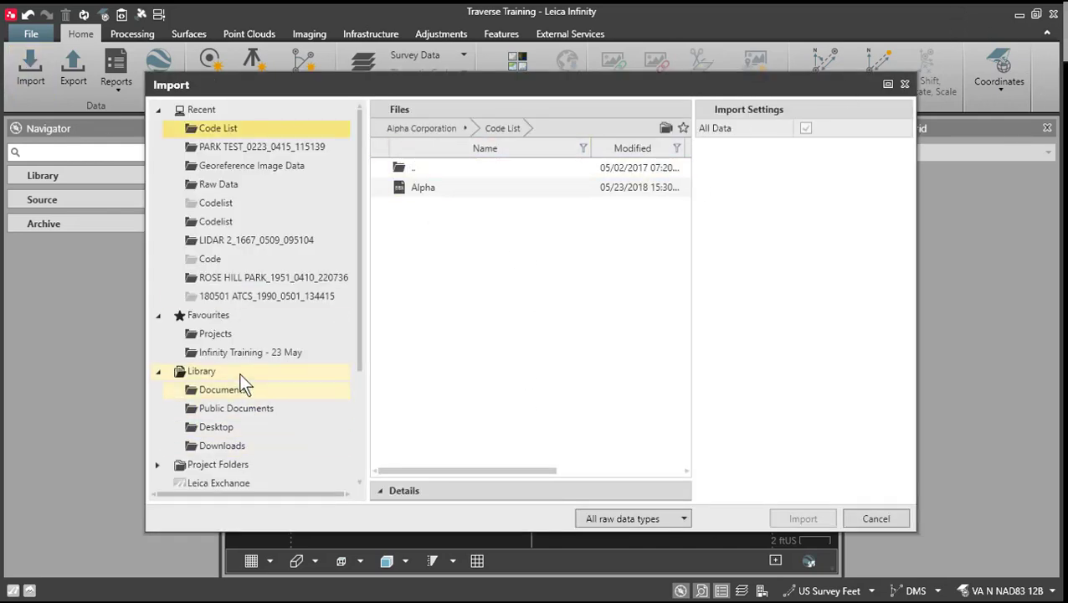
{"action": "scroll", "coordinate": [240, 372], "scroll_direction": "down", "scroll_amount": 5}
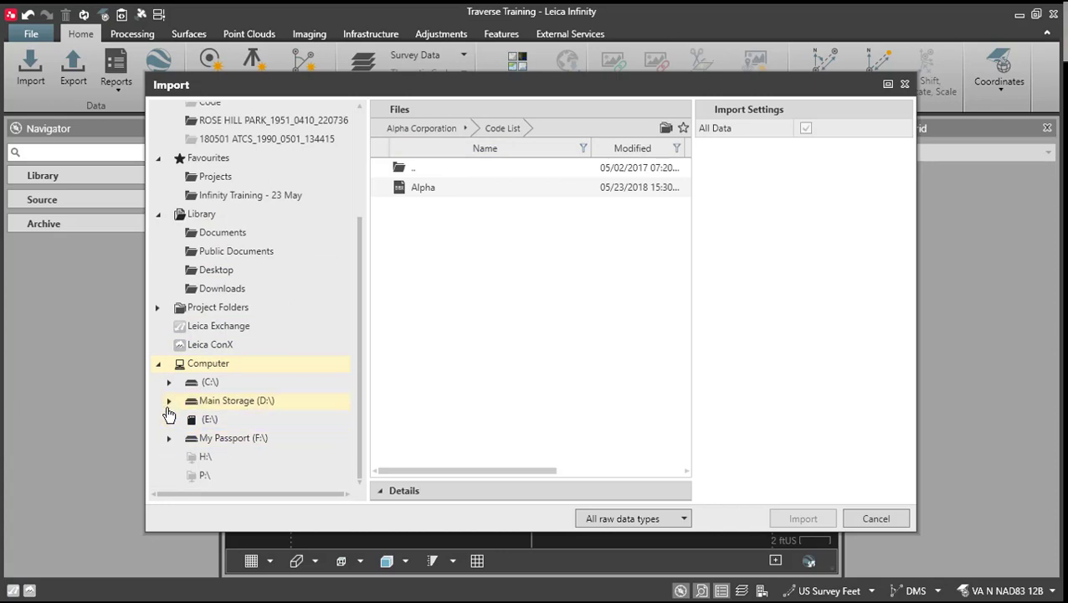
{"action": "left_click", "coordinate": [168, 420]}
{"action": "scroll", "coordinate": [267, 425], "scroll_direction": "down", "scroll_amount": 2}
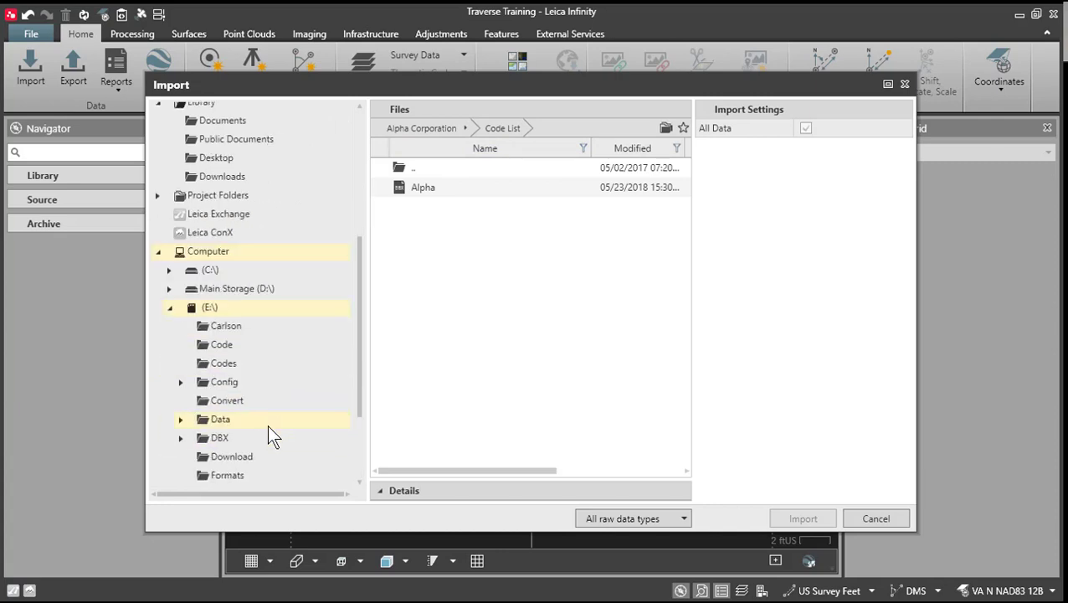
{"action": "left_click", "coordinate": [219, 436]}
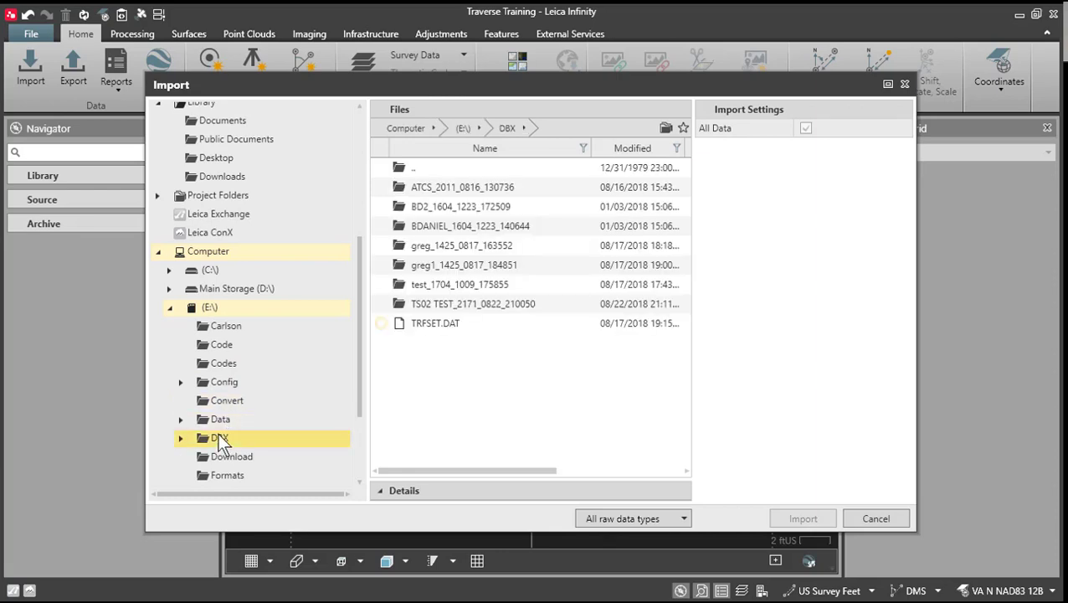
{"action": "double_click", "coordinate": [446, 186]}
{"action": "left_click", "coordinate": [438, 265]}
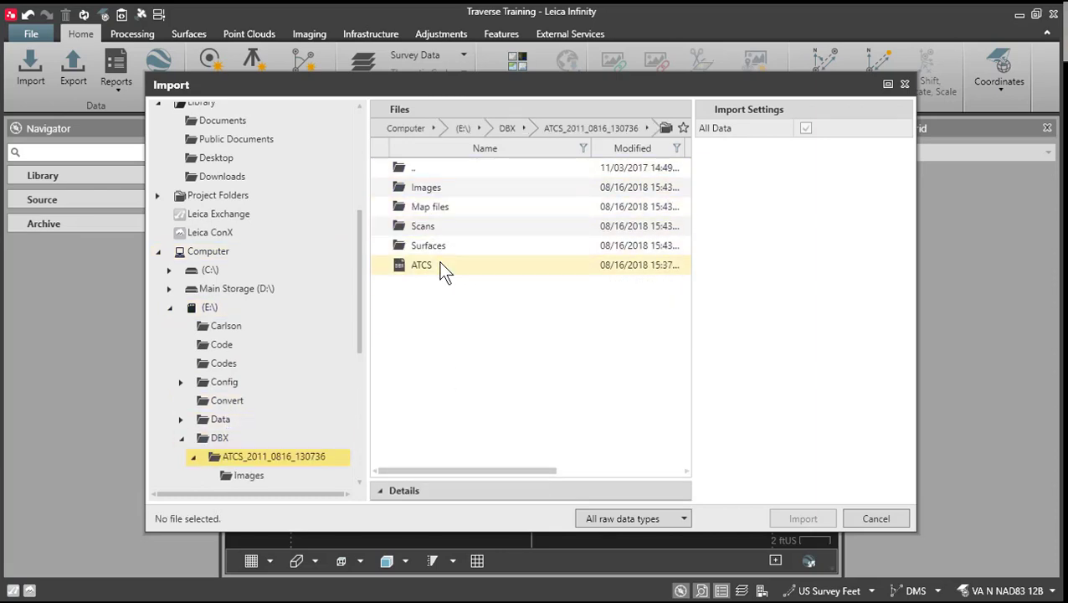
{"action": "left_click", "coordinate": [800, 524]}
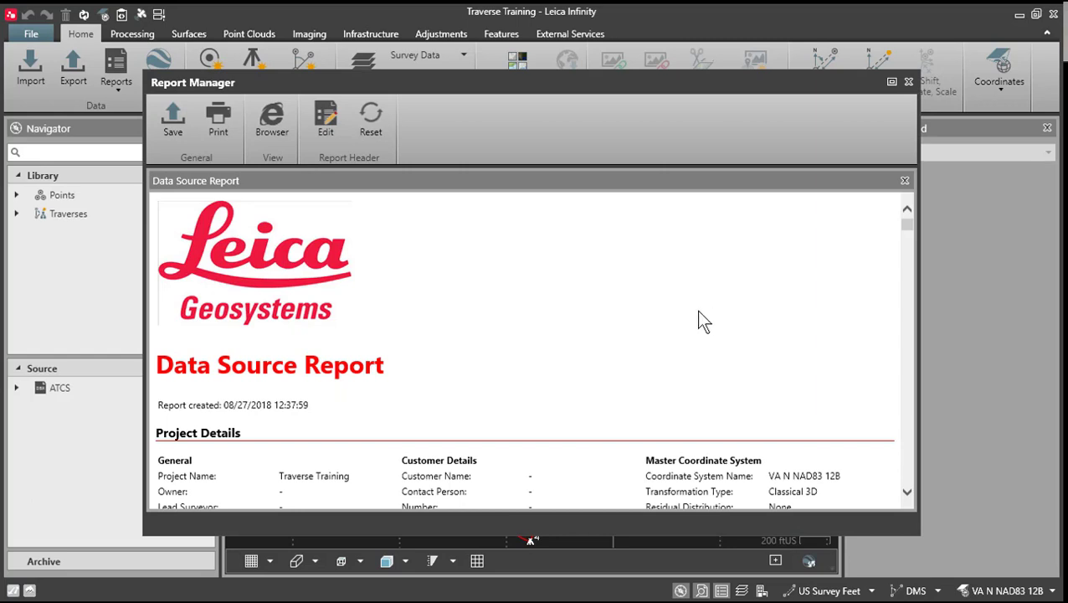
Scroll through the Data Source Report's project, DBX 3.20 source and coordinate system details
{"action": "scroll", "coordinate": [643, 345], "scroll_direction": "down", "scroll_amount": 1}
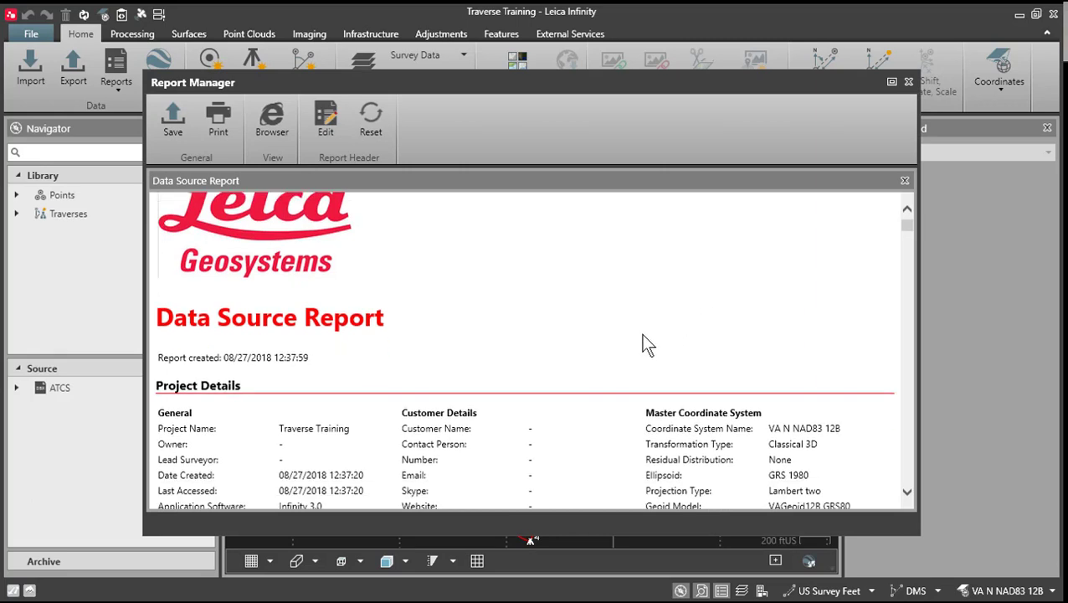
{"action": "scroll", "coordinate": [645, 345], "scroll_direction": "down", "scroll_amount": 1}
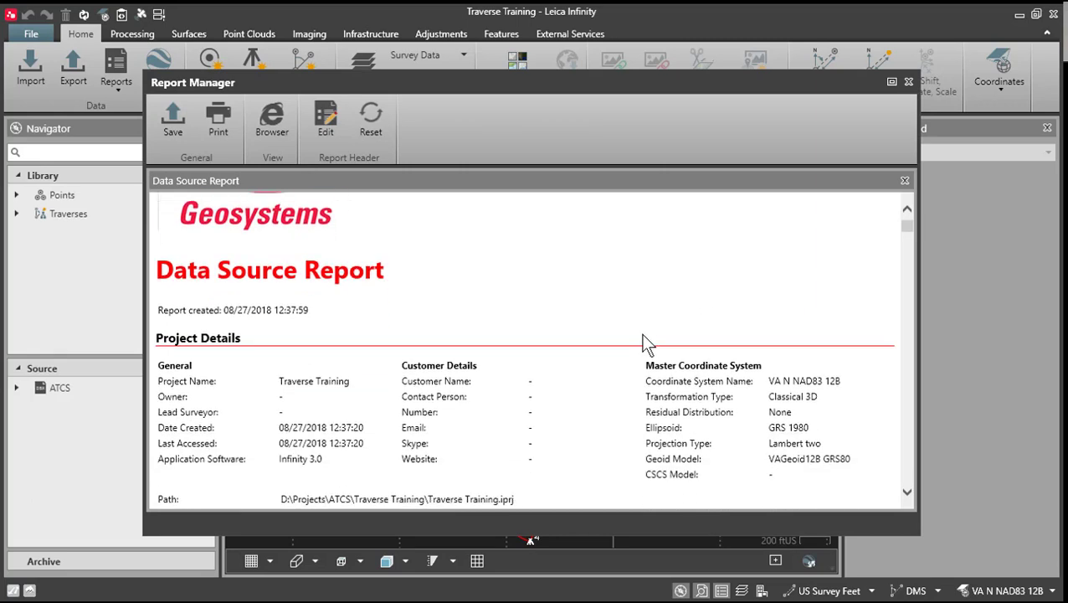
{"action": "scroll", "coordinate": [644, 345], "scroll_direction": "down", "scroll_amount": 6}
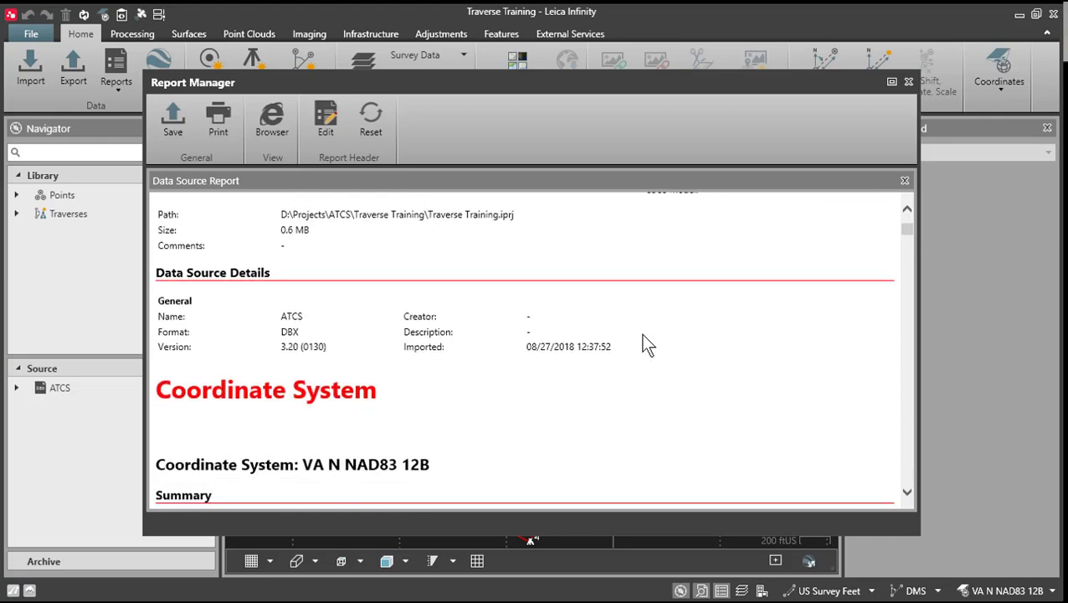
Close the Data Source Report and open traverse ATCS1 in the Traverse Wizard
{"action": "left_click", "coordinate": [909, 83]}
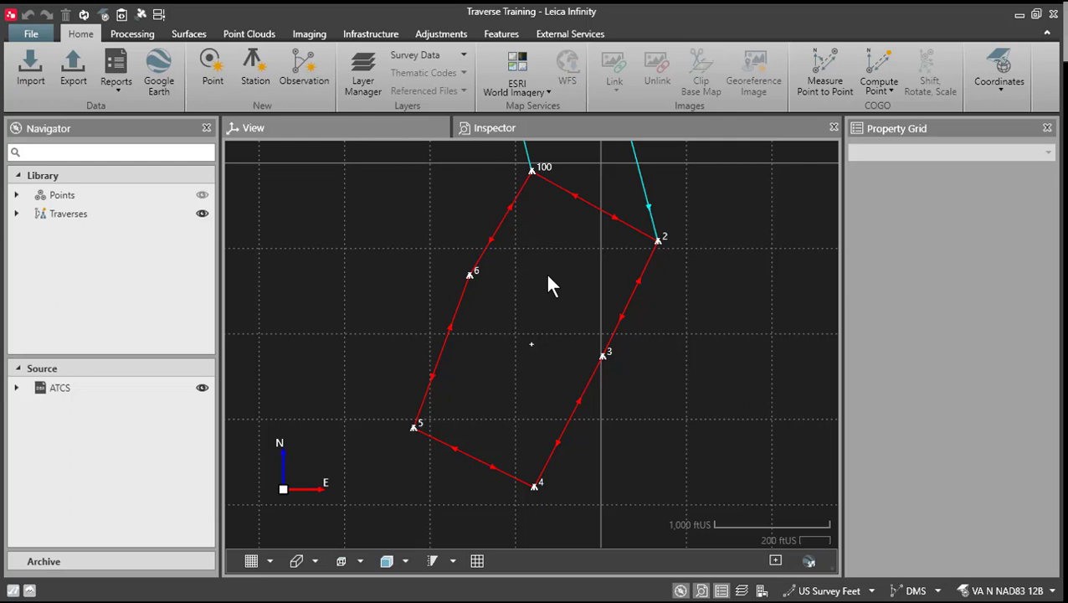
{"action": "left_click_drag", "start_coordinate": [546, 285], "coordinate": [565, 355]}
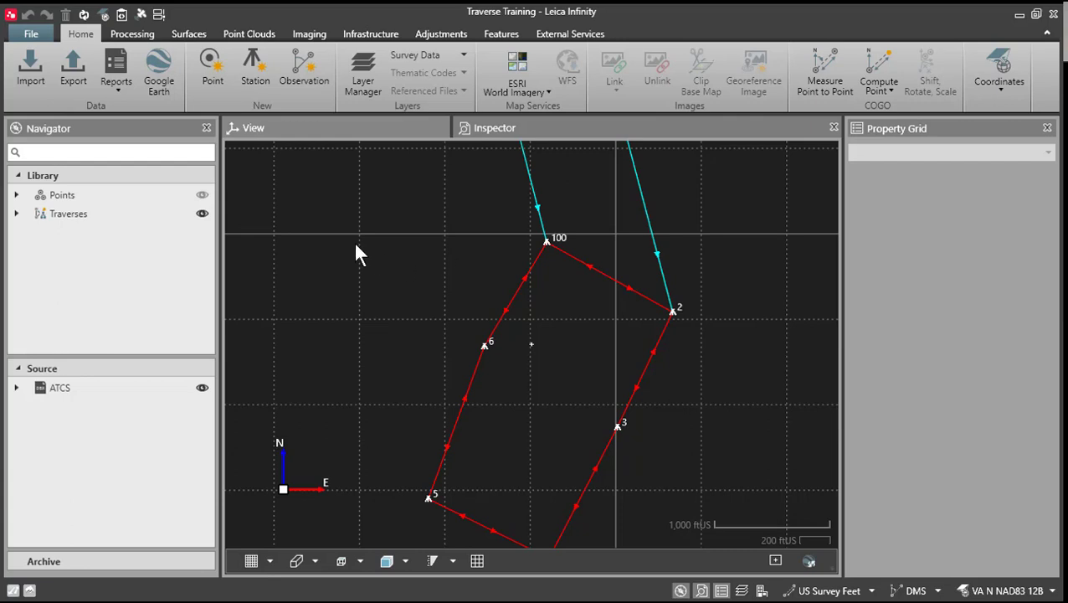
{"action": "left_click", "coordinate": [16, 215]}
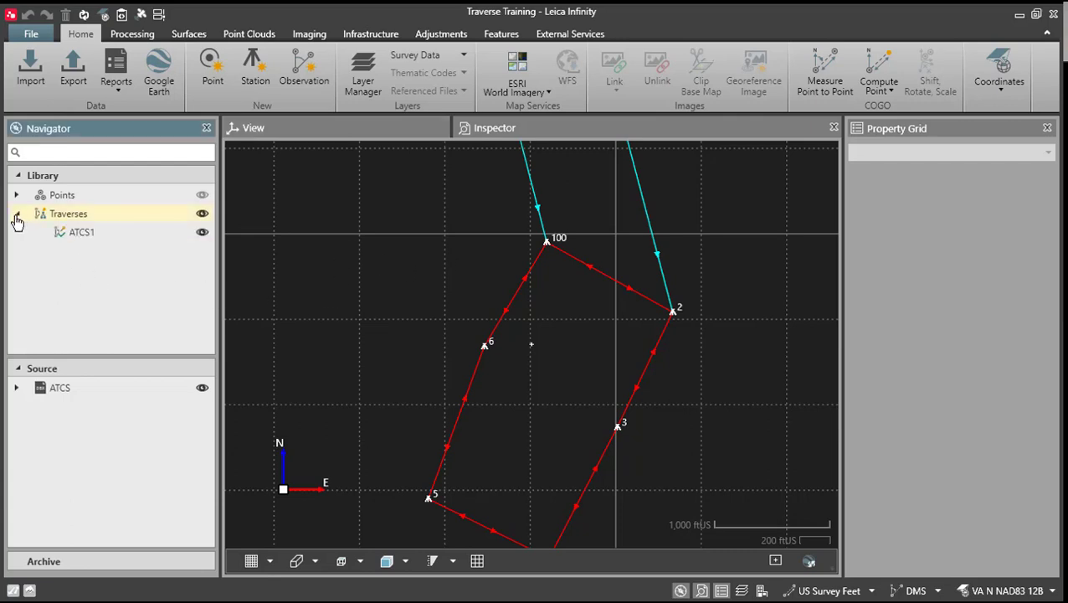
{"action": "right_click", "coordinate": [69, 233]}
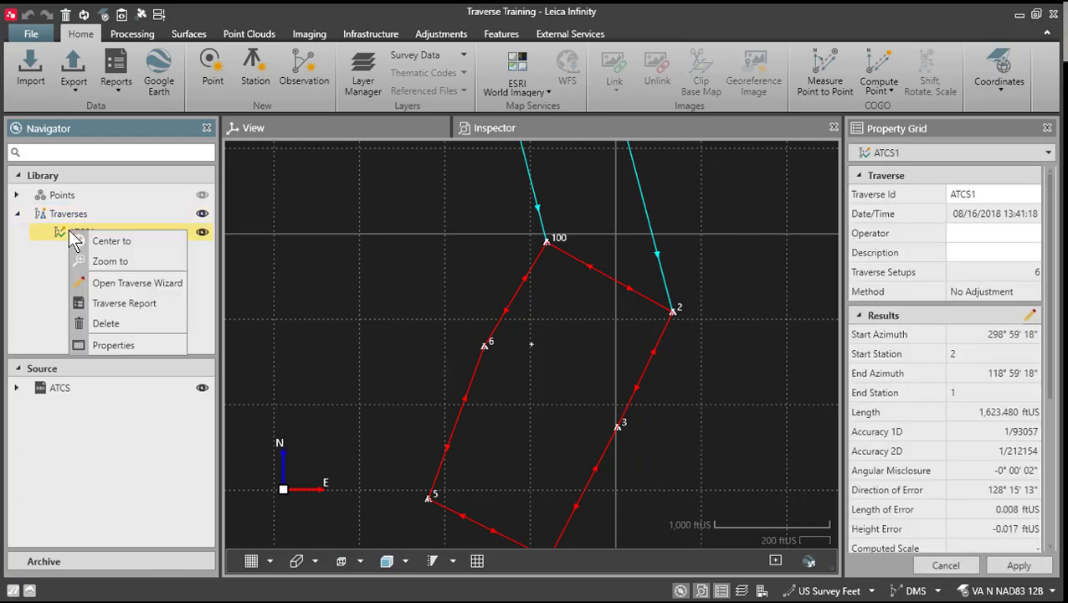
{"action": "left_click", "coordinate": [138, 285]}
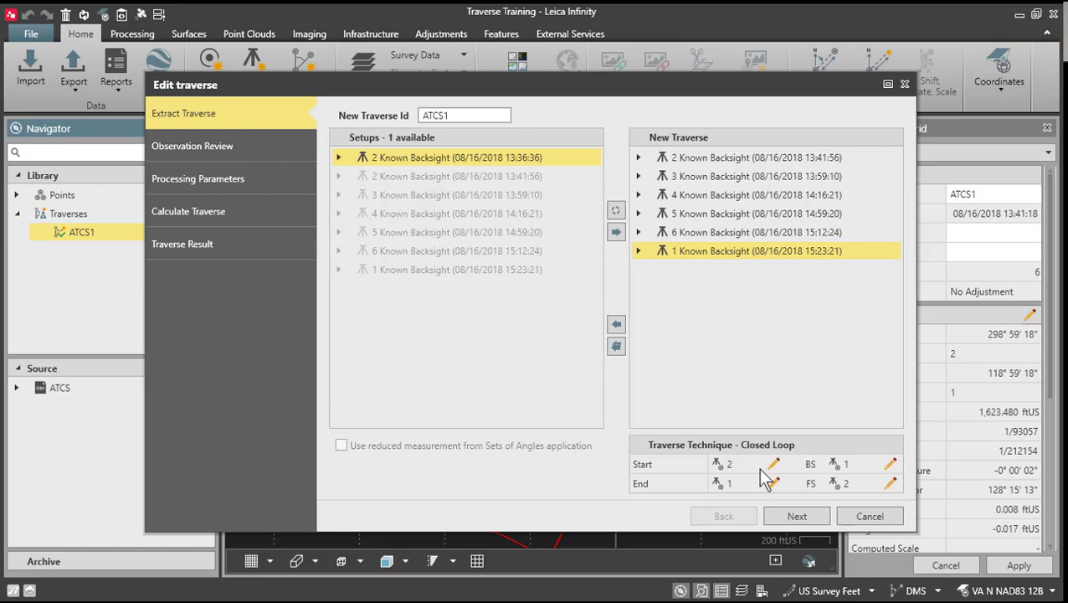
Set ATCS1's adjustment method to Compass Rule and calculate the traverse accuracy and misclosure
{"action": "left_click", "coordinate": [783, 512]}
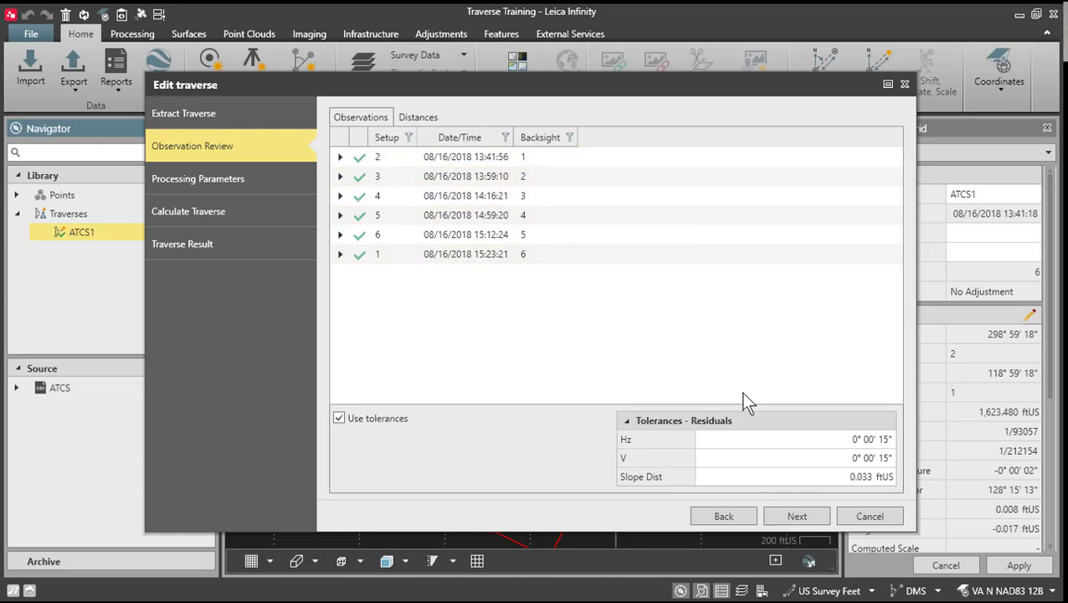
{"action": "left_click", "coordinate": [797, 516]}
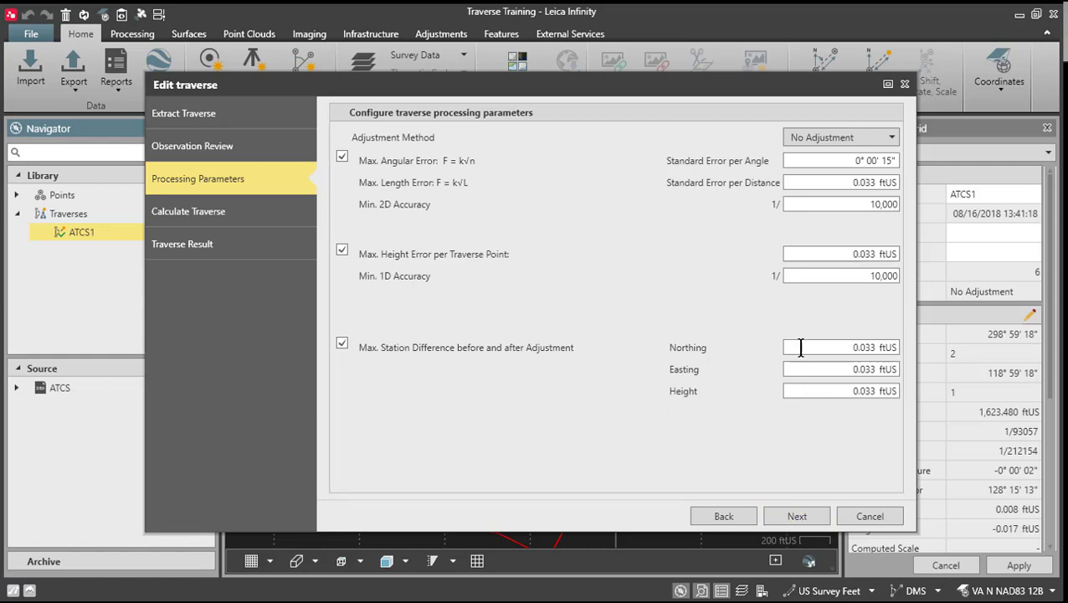
{"action": "left_click", "coordinate": [822, 137]}
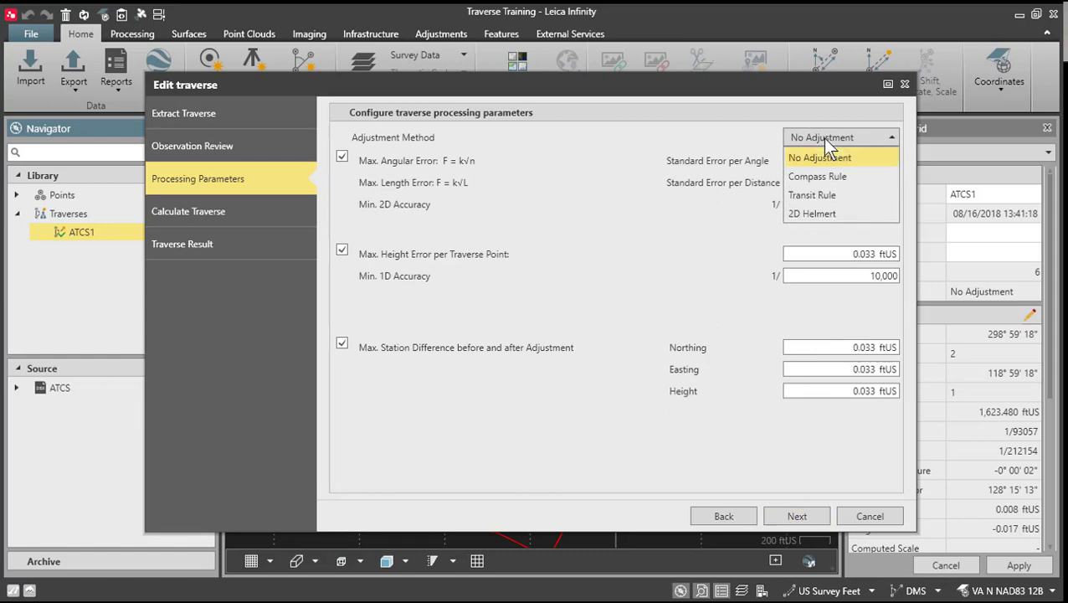
{"action": "left_click", "coordinate": [848, 186]}
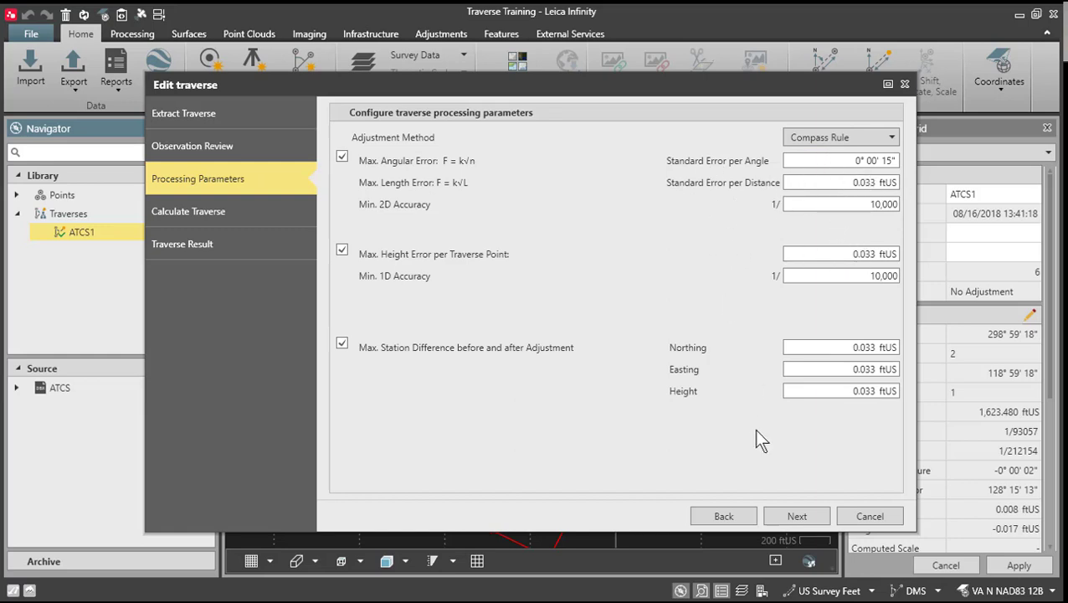
{"action": "left_click", "coordinate": [800, 513]}
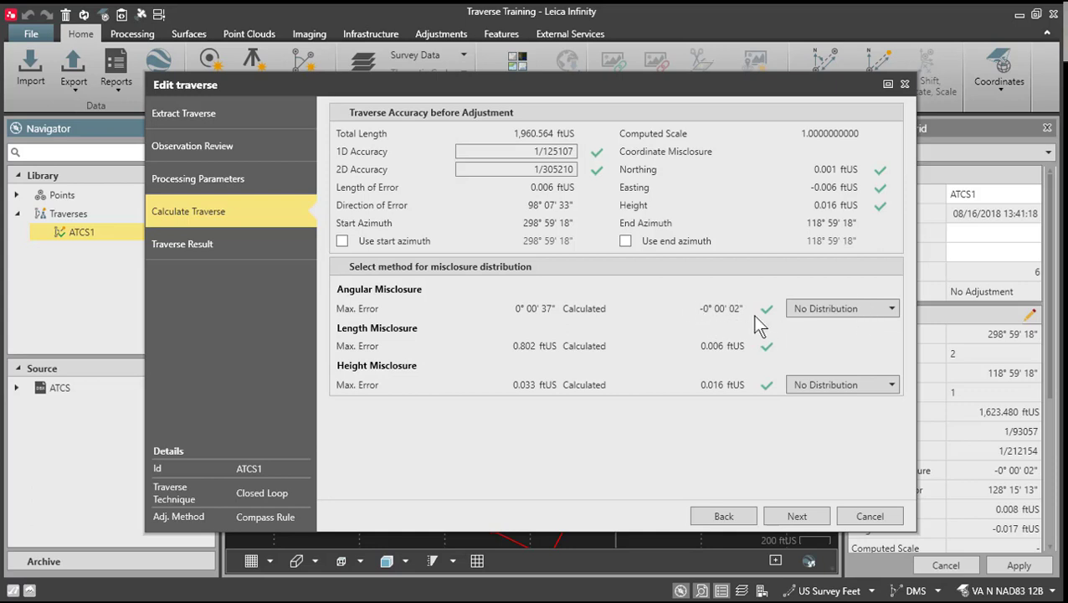
Set the angular and height misclosure distributions for ATCS1 to Equally
{"action": "left_click", "coordinate": [829, 308]}
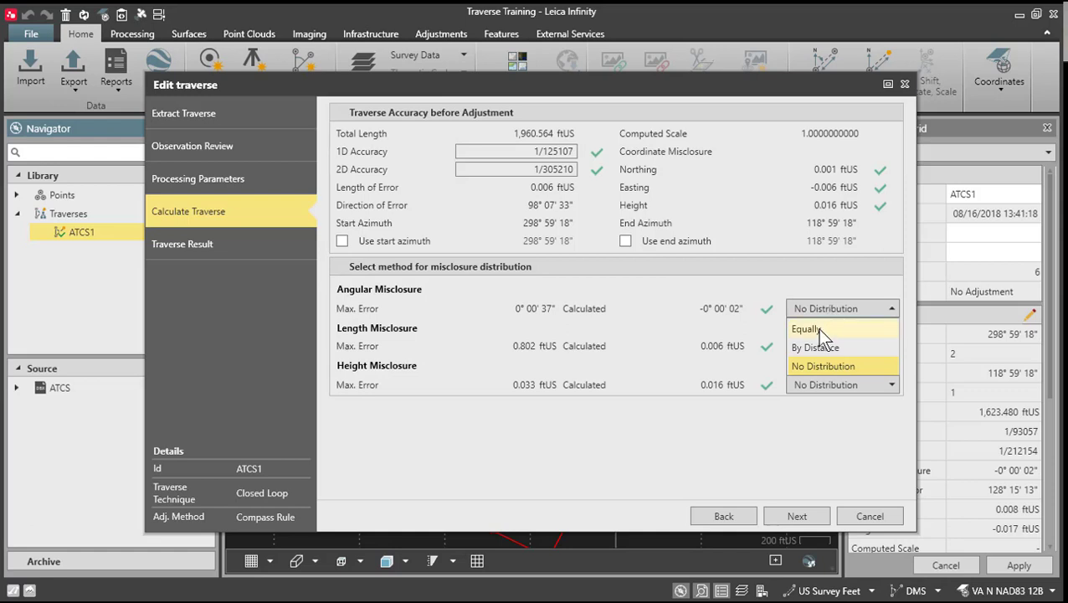
{"action": "left_click", "coordinate": [818, 328]}
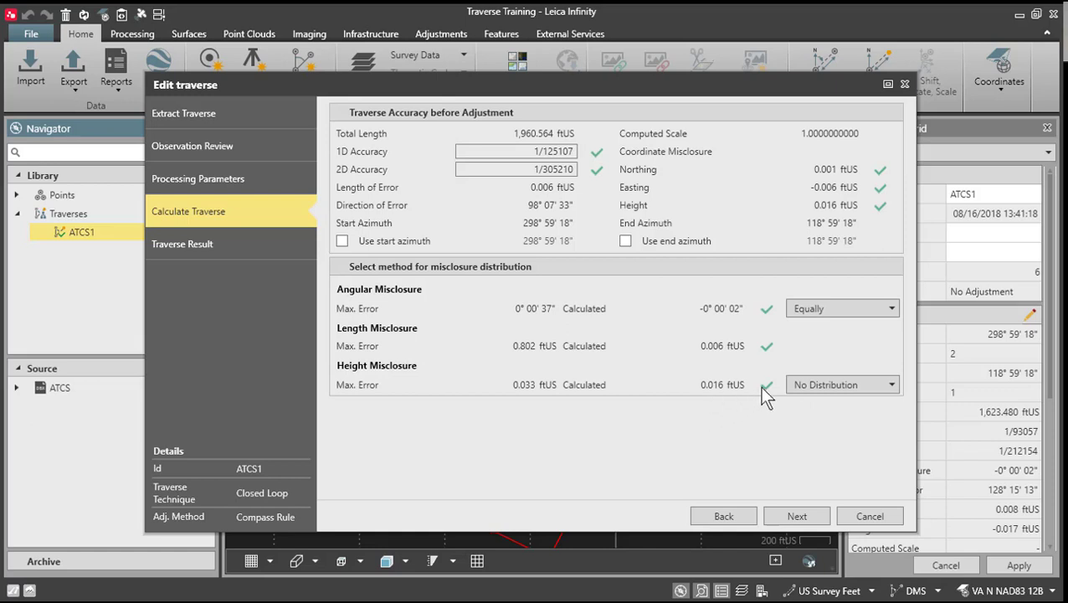
{"action": "left_click", "coordinate": [842, 381]}
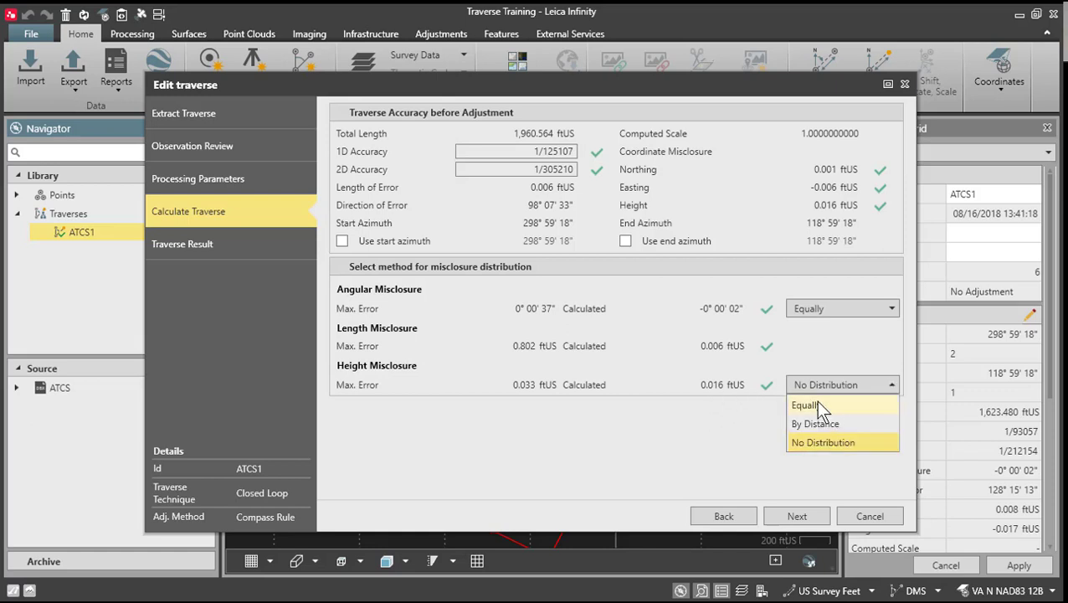
{"action": "left_click", "coordinate": [817, 401]}
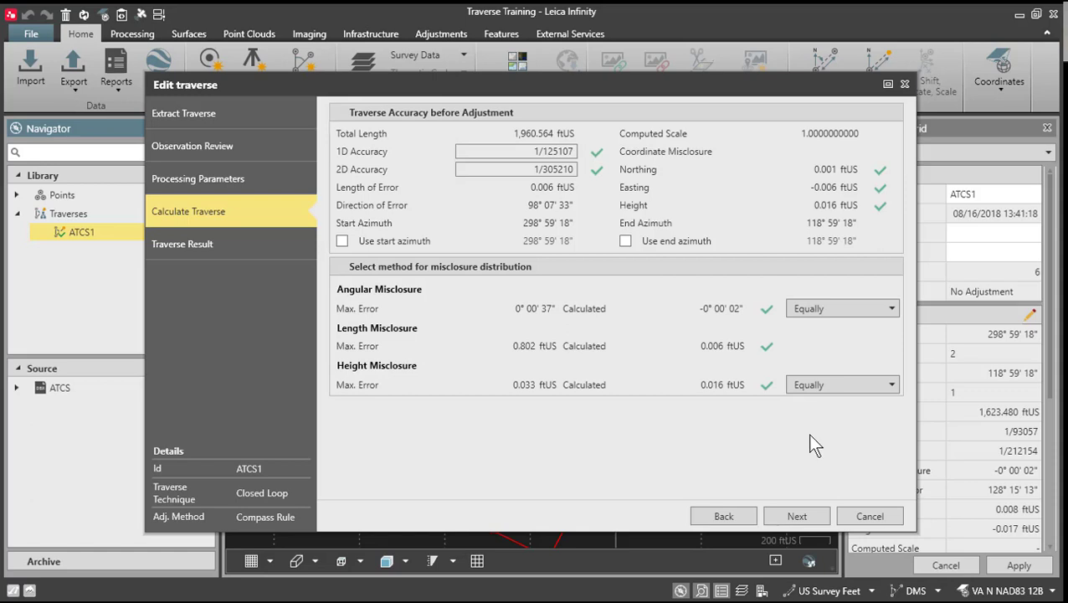
Show the ATCS1 Traverse Result (2D accuracy 1/200372) with every result column visible
{"action": "left_click", "coordinate": [798, 515]}
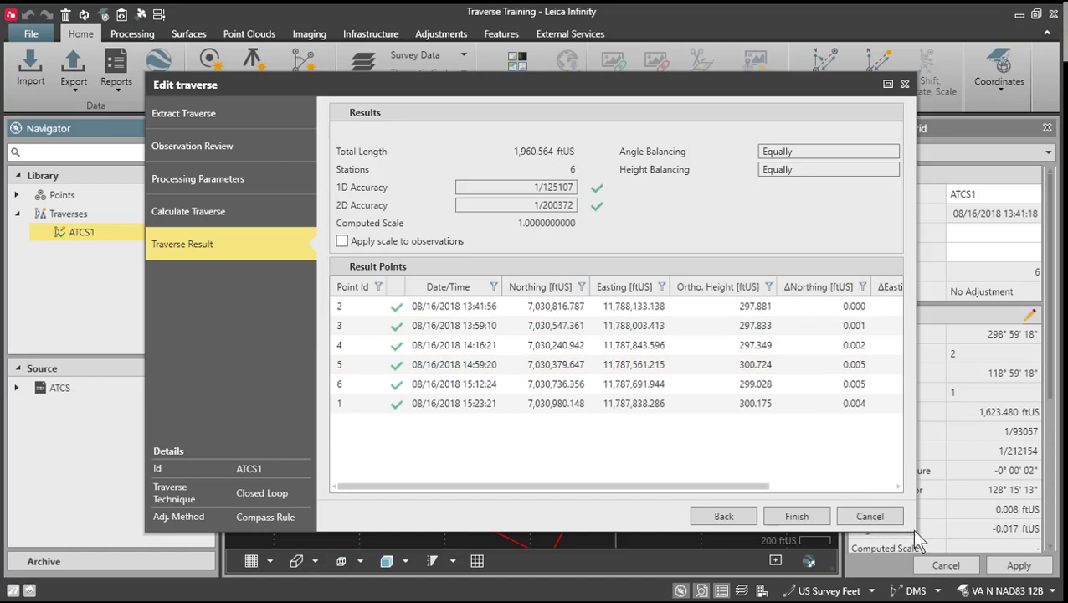
{"action": "left_click_drag", "start_coordinate": [916, 533], "coordinate": [1056, 550]}
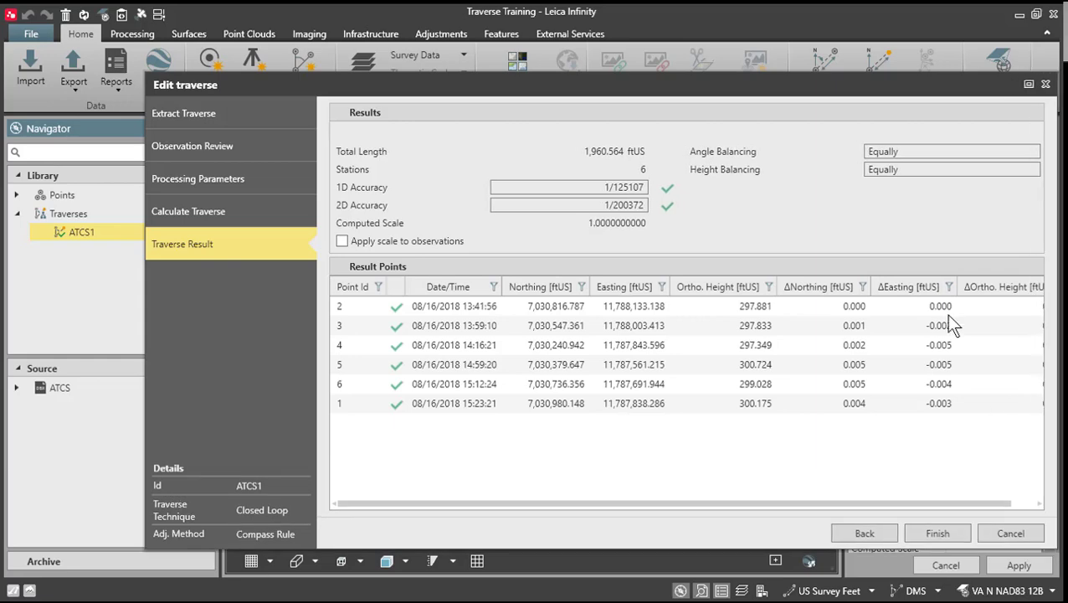
{"action": "left_click_drag", "start_coordinate": [746, 88], "coordinate": [609, 51]}
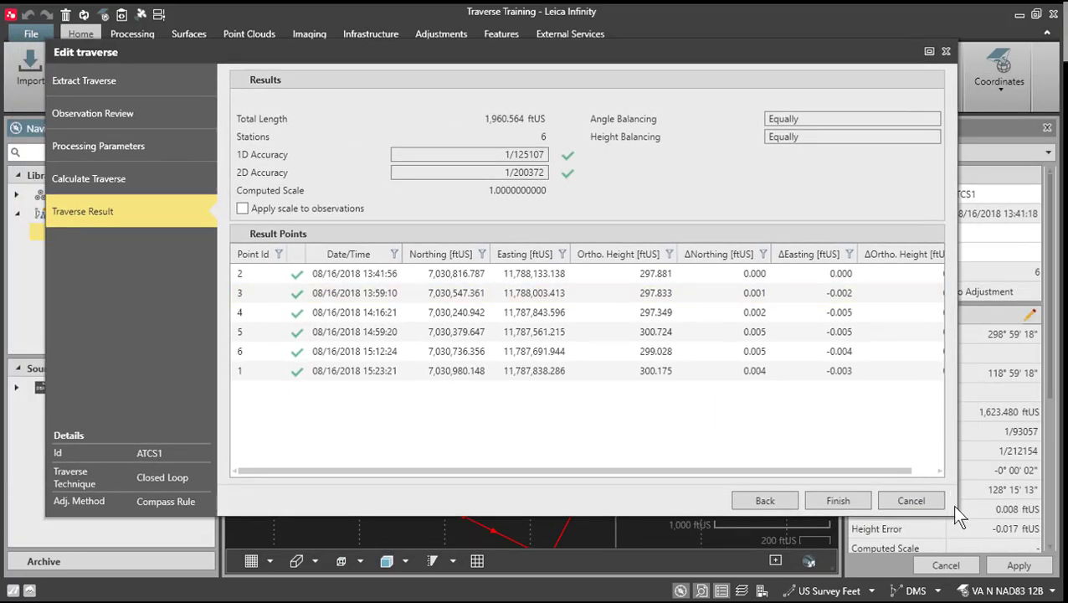
{"action": "left_click_drag", "start_coordinate": [960, 521], "coordinate": [1013, 553]}
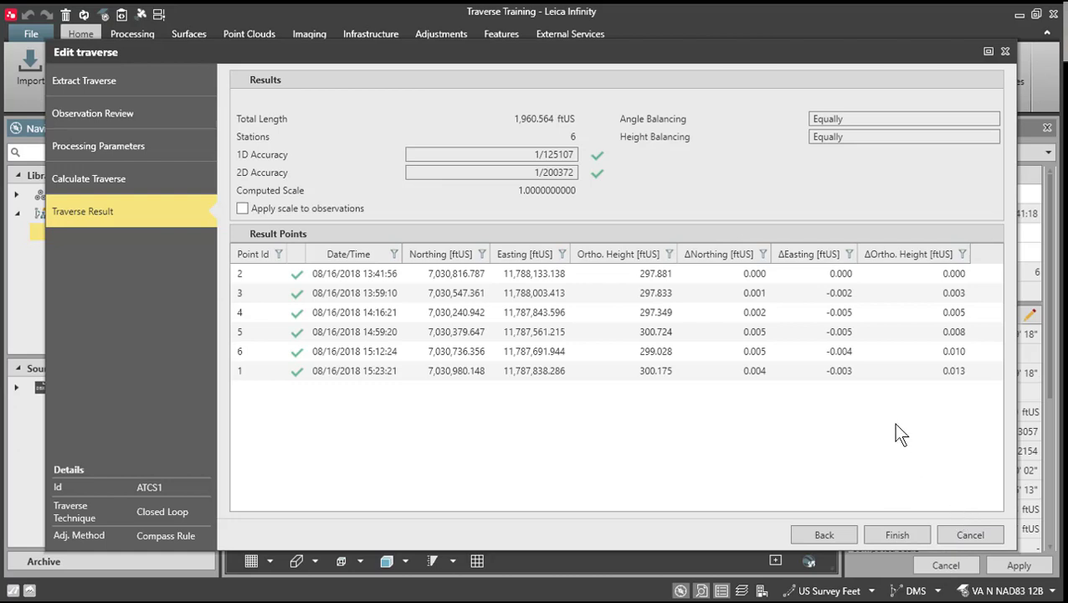
Apply the traverse adjustment and generate a Traverse Report for the Traverses group
{"action": "left_click", "coordinate": [912, 533]}
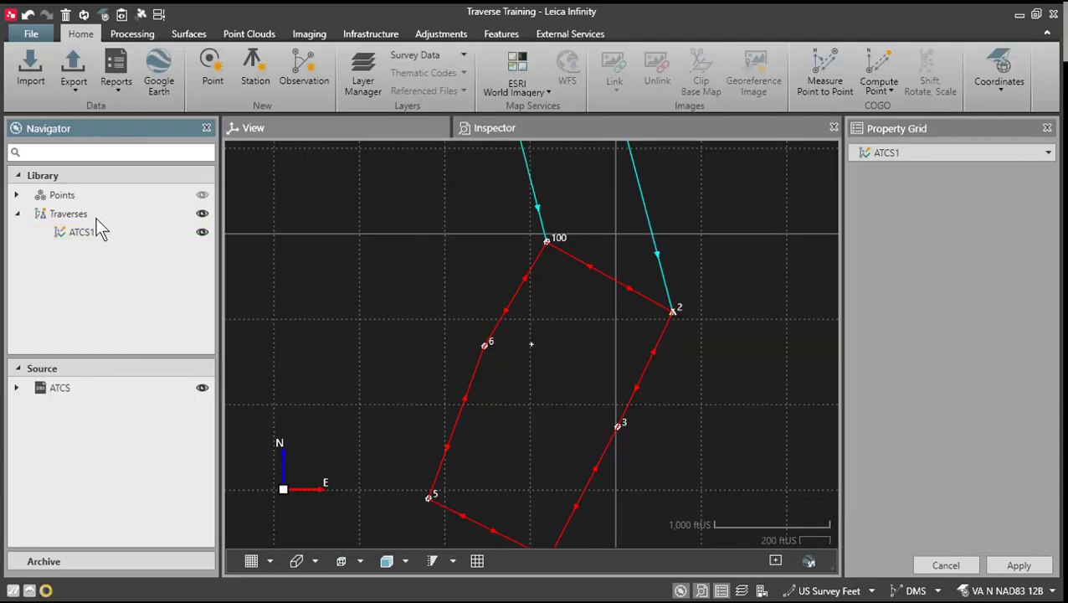
{"action": "left_click", "coordinate": [72, 215]}
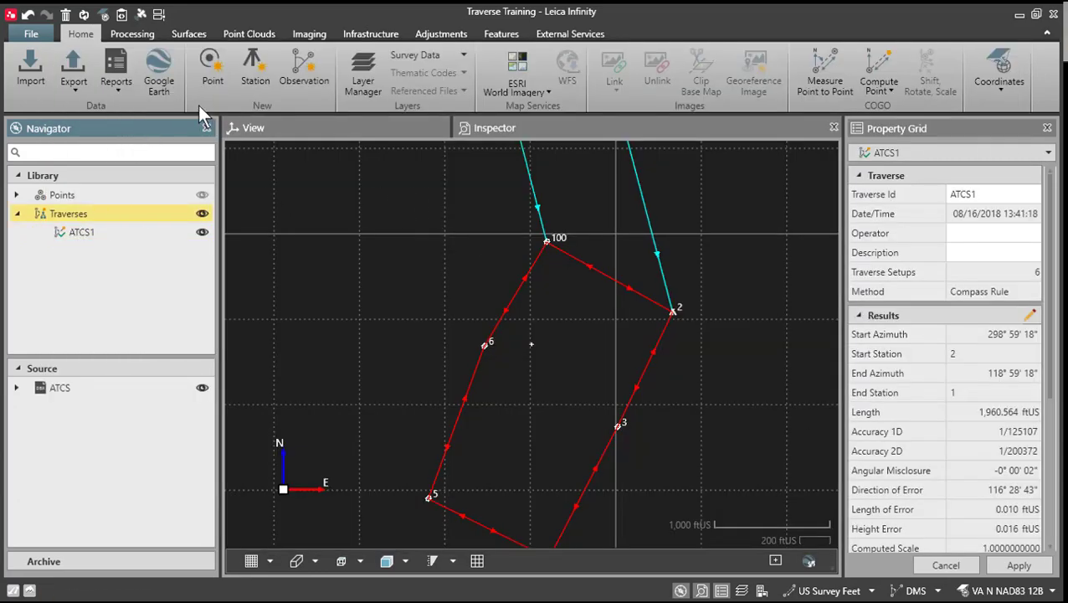
{"action": "left_click", "coordinate": [119, 92]}
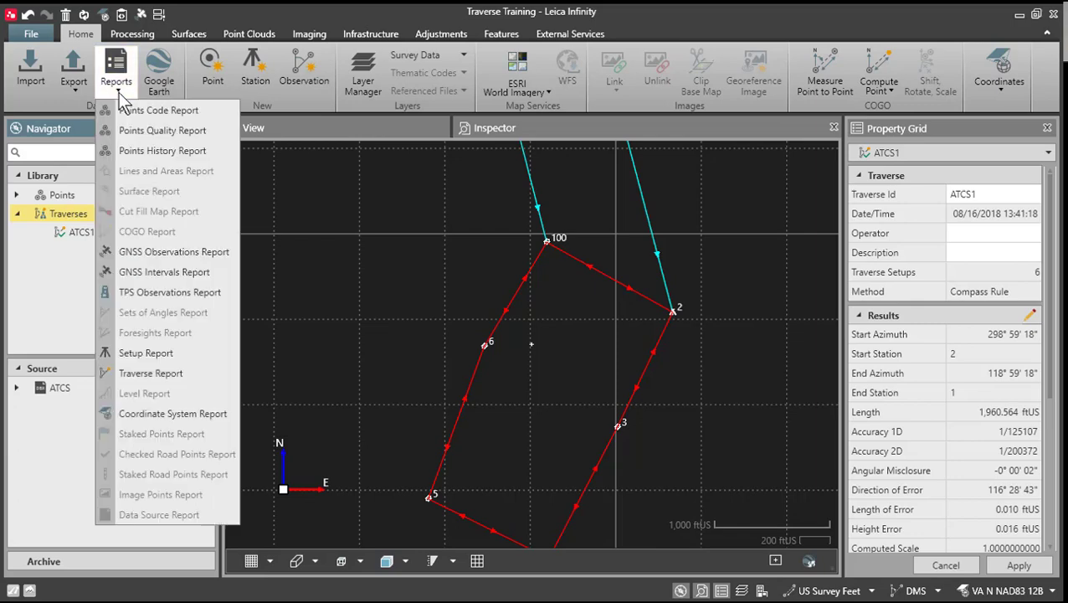
{"action": "left_click", "coordinate": [190, 373]}
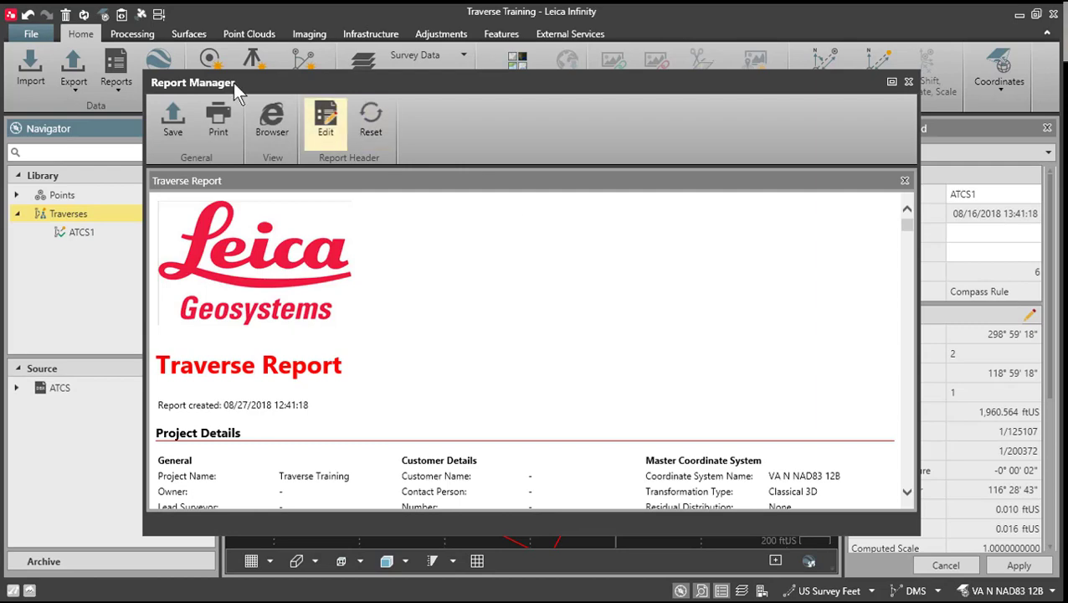
Enlarge the Report Manager and read the ATCS1 report, accuracy 1/200372, departure misclosure -0.009 ftUS
{"action": "left_click_drag", "start_coordinate": [141, 74], "coordinate": [62, 25]}
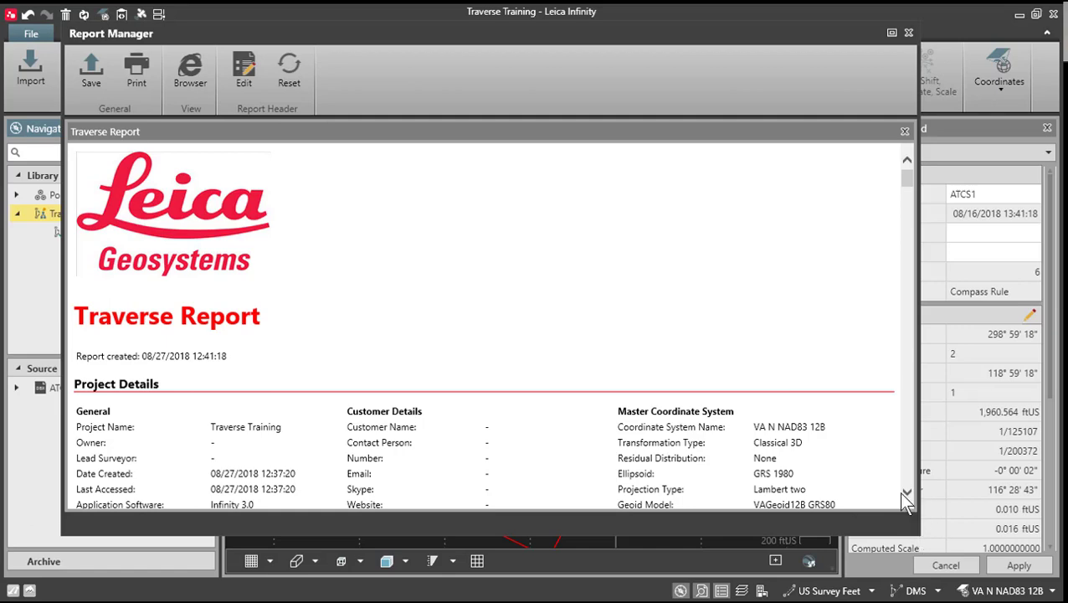
{"action": "scroll", "coordinate": [845, 429], "scroll_direction": "down", "scroll_amount": 10}
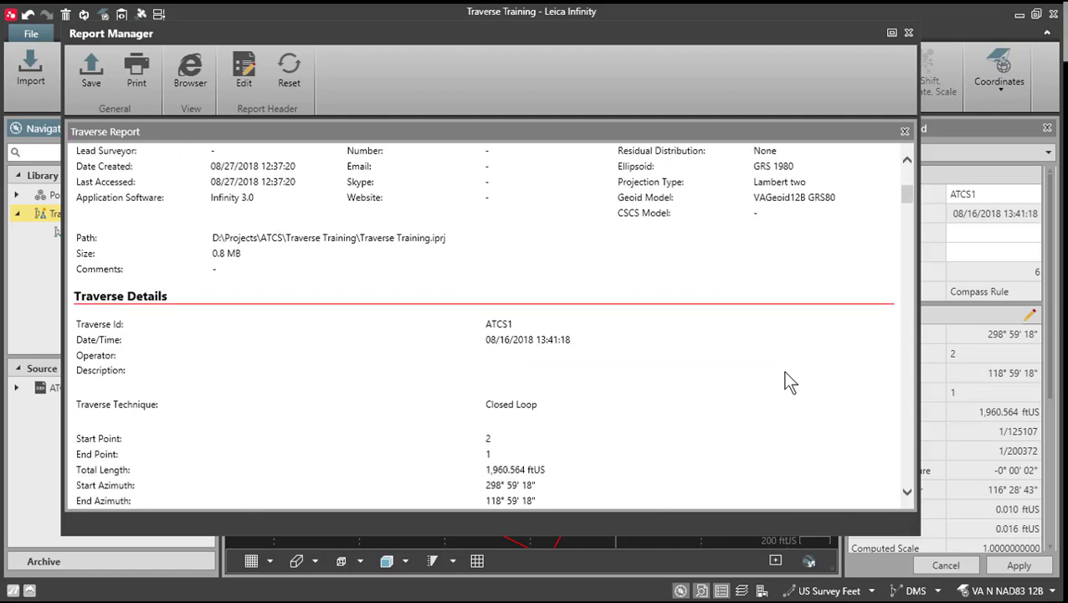
{"action": "scroll", "coordinate": [787, 381], "scroll_direction": "down", "scroll_amount": 5}
{"action": "scroll", "coordinate": [787, 381], "scroll_direction": "down", "scroll_amount": 12}
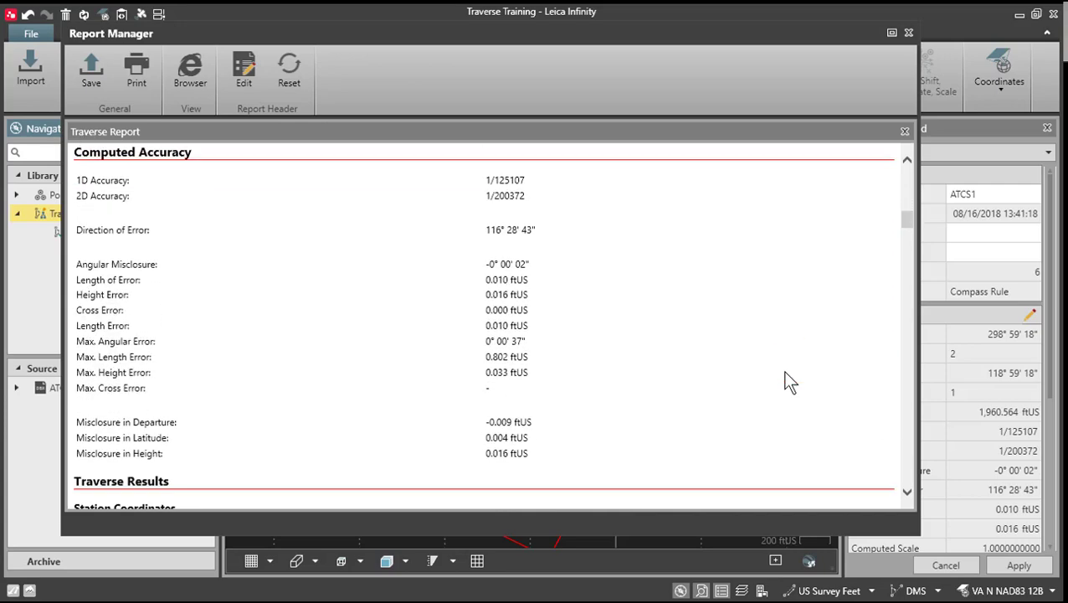